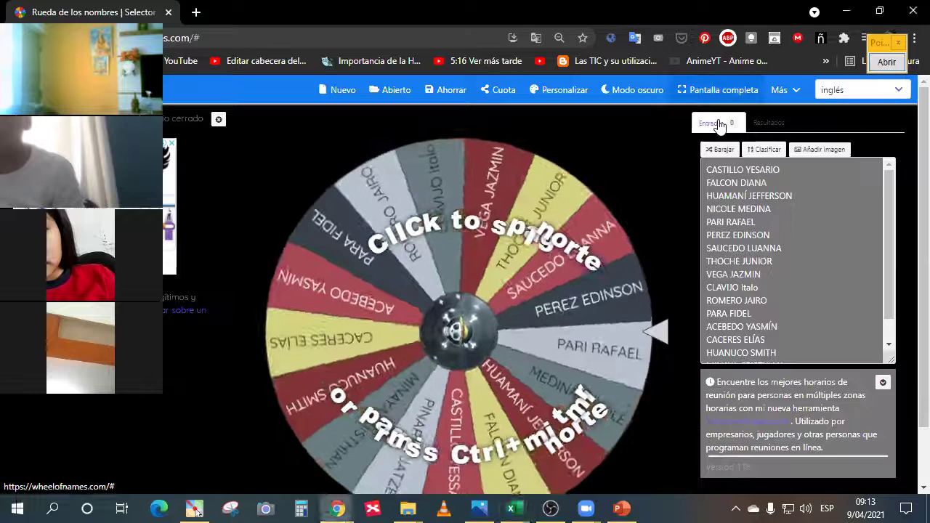
- Show the name wheel in full screen and draw one student, removing the winner from the wheel
left_click(718, 89)
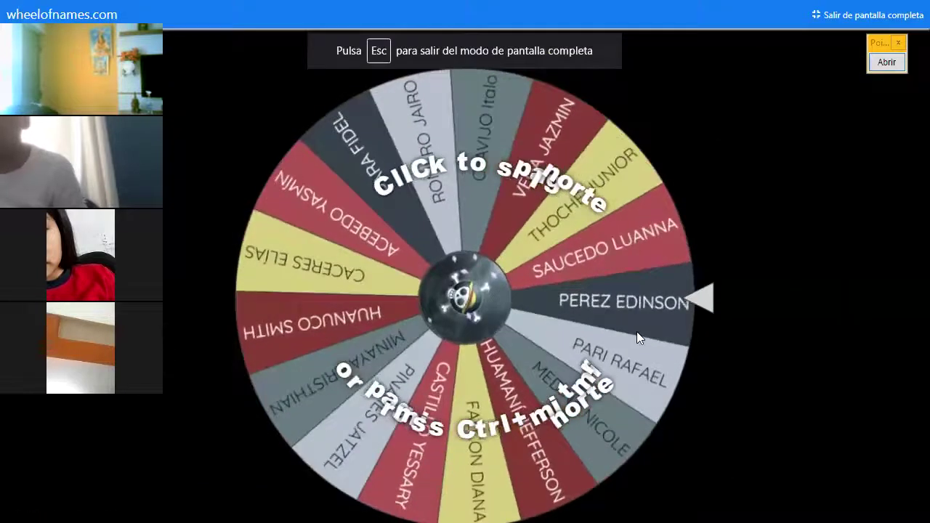
left_click(636, 331)
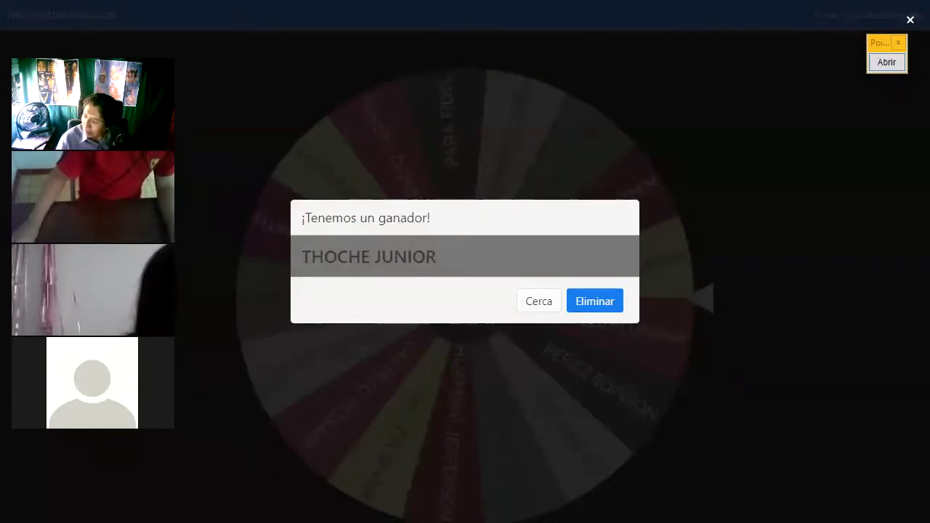
left_click(595, 303)
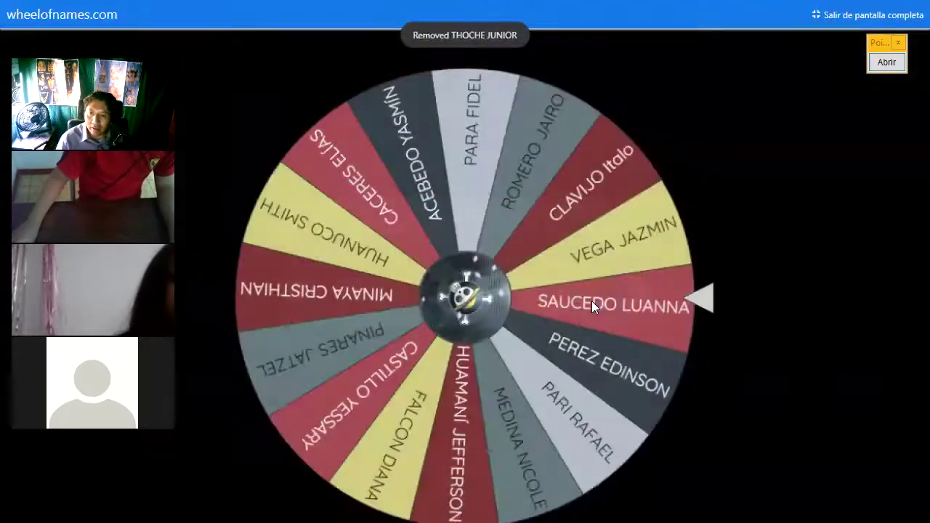
- Spin the wheel for three more students, removing each winner from the entries
left_click(702, 302)
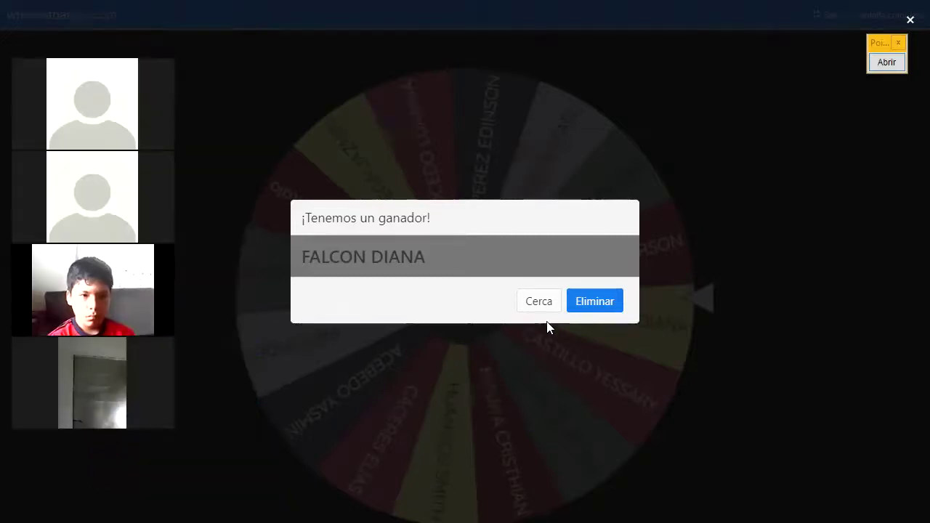
left_click(578, 308)
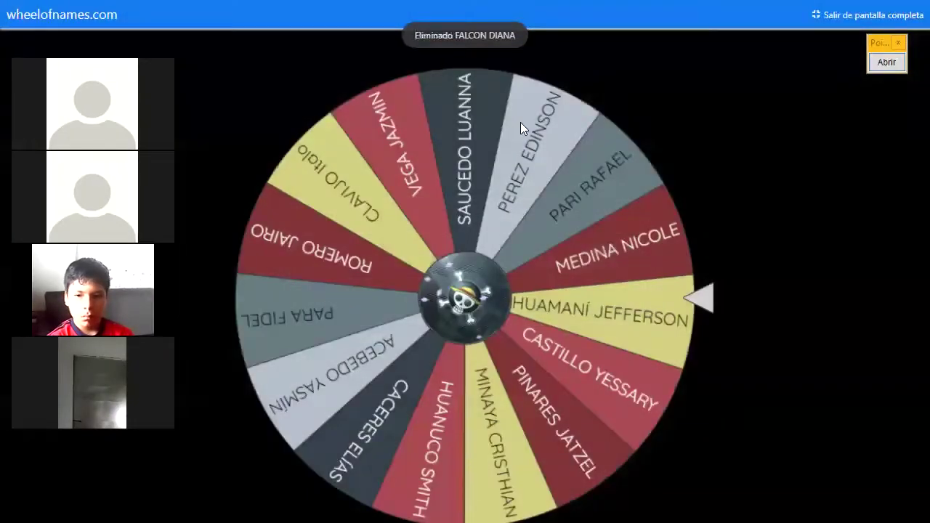
left_click(690, 304)
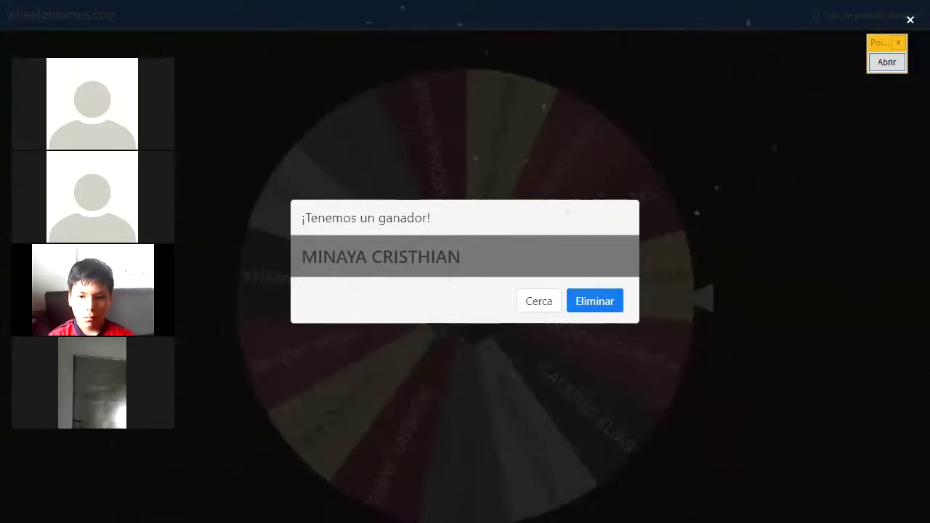
left_click(603, 302)
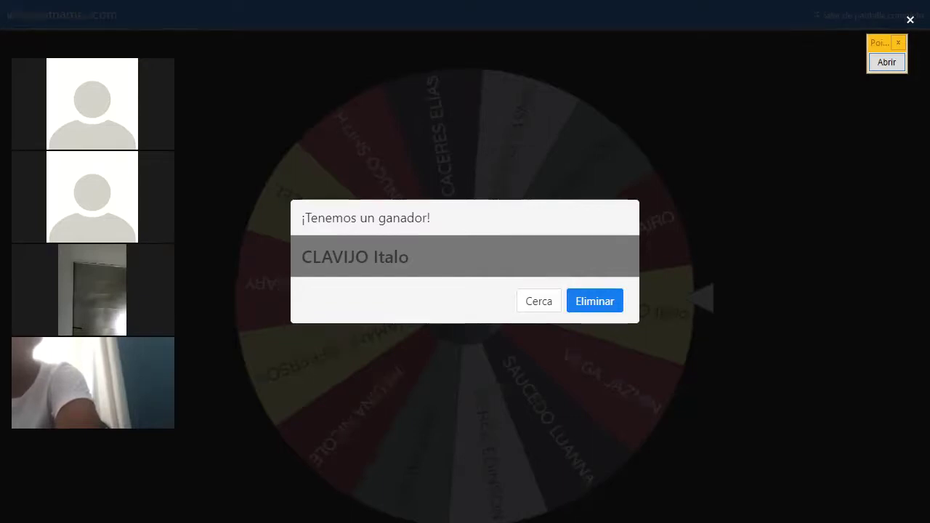
left_click(597, 301)
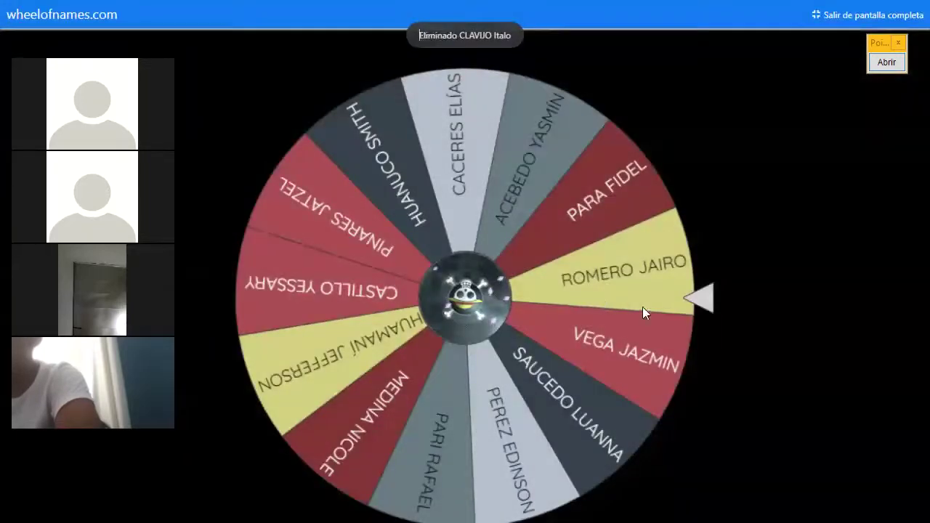
- Draw another student, consulting the GEOGRAFÍA workbook in Excel before removing the winner from the wheel
left_click(702, 301)
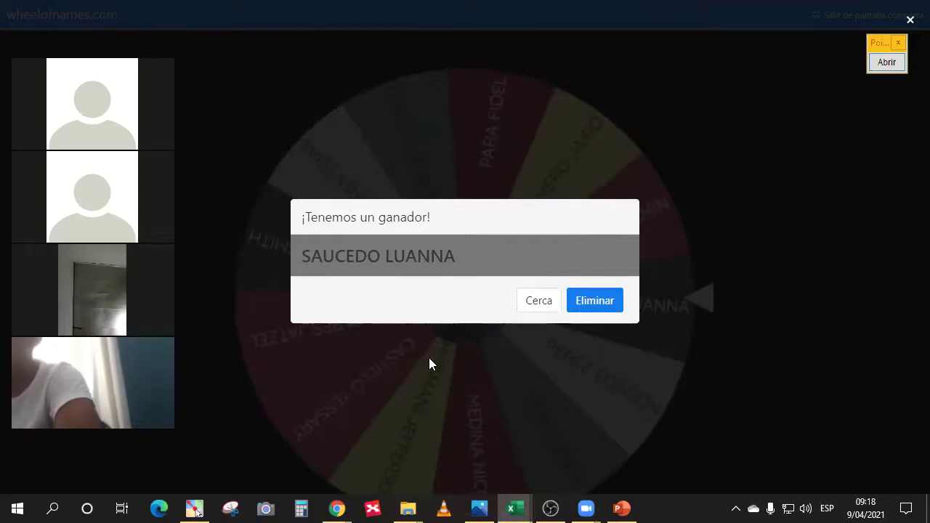
mouse_move(519, 506)
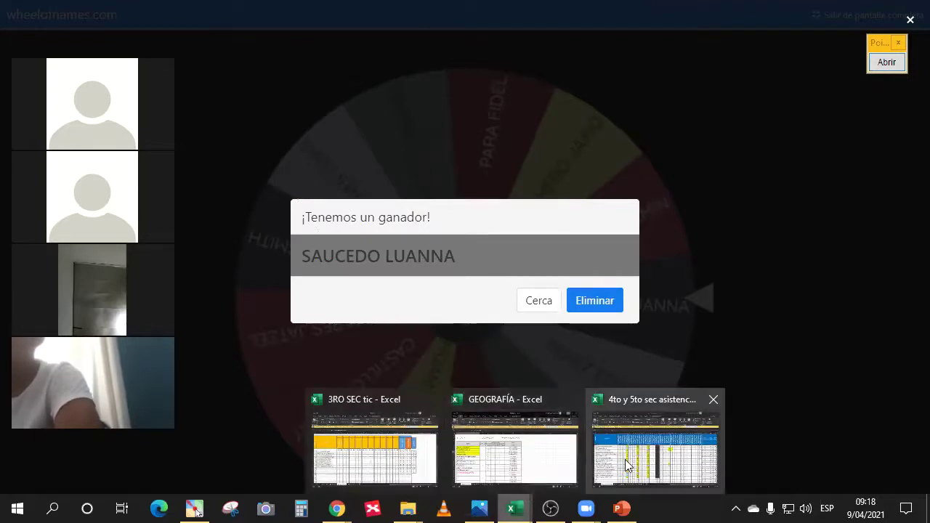
left_click(506, 465)
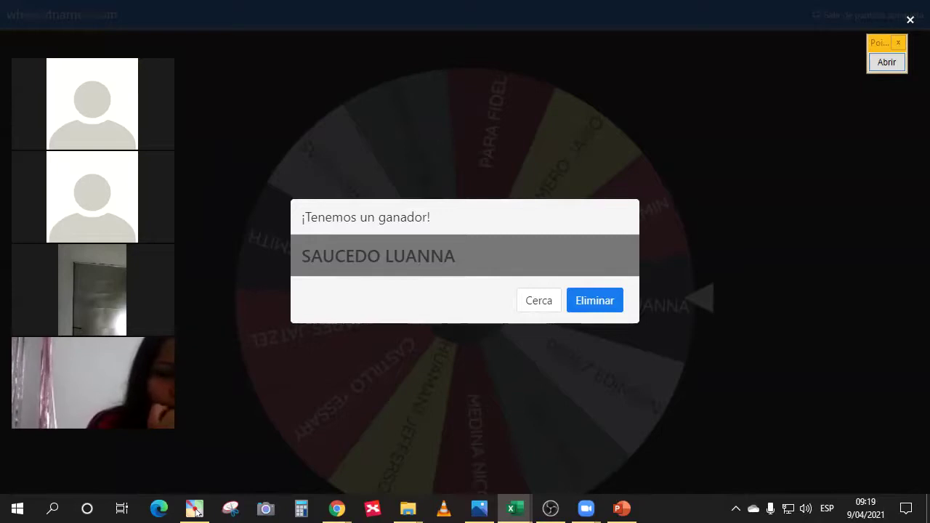
left_click(601, 294)
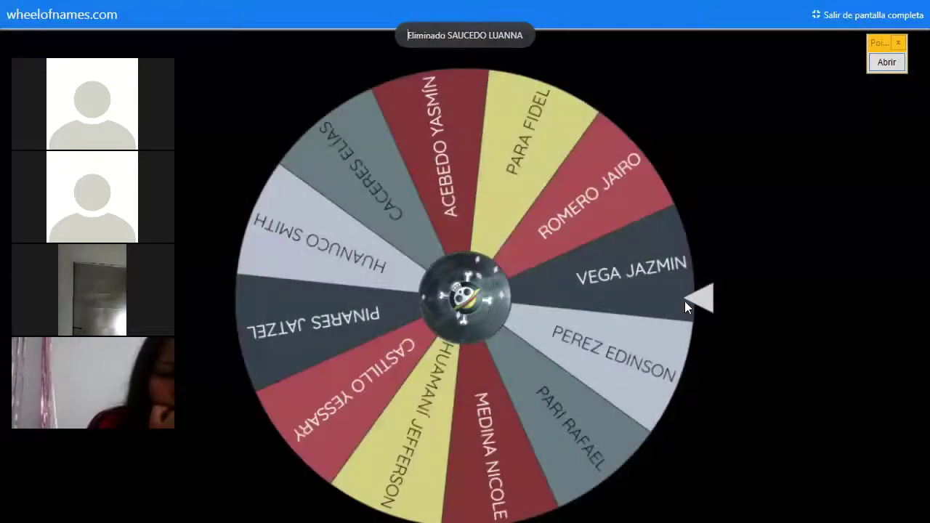
- Draw four students one after another, removing each winner until eight entries remain on the wheel
left_click(703, 294)
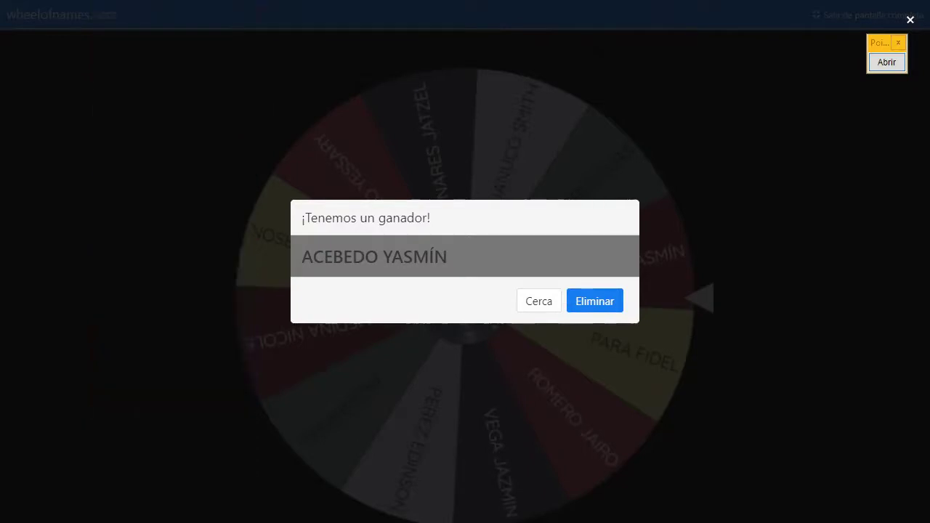
left_click(594, 301)
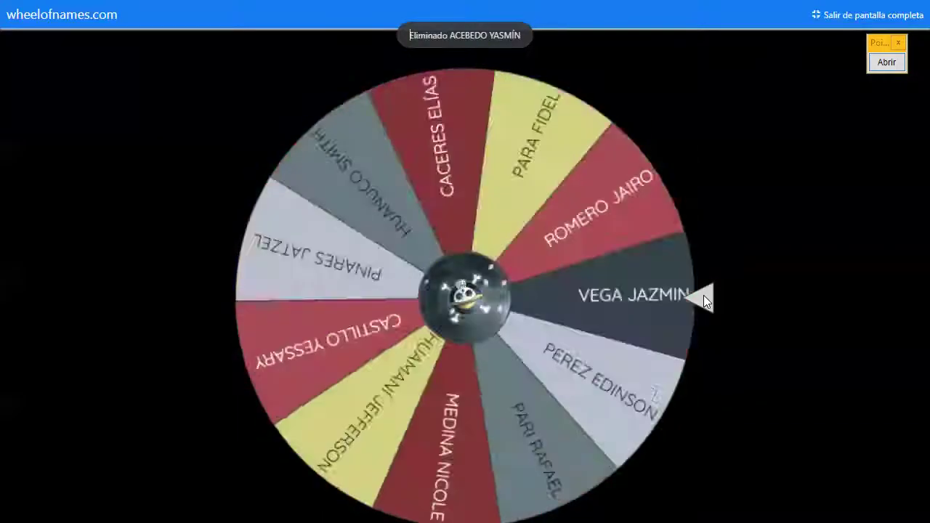
left_click(703, 300)
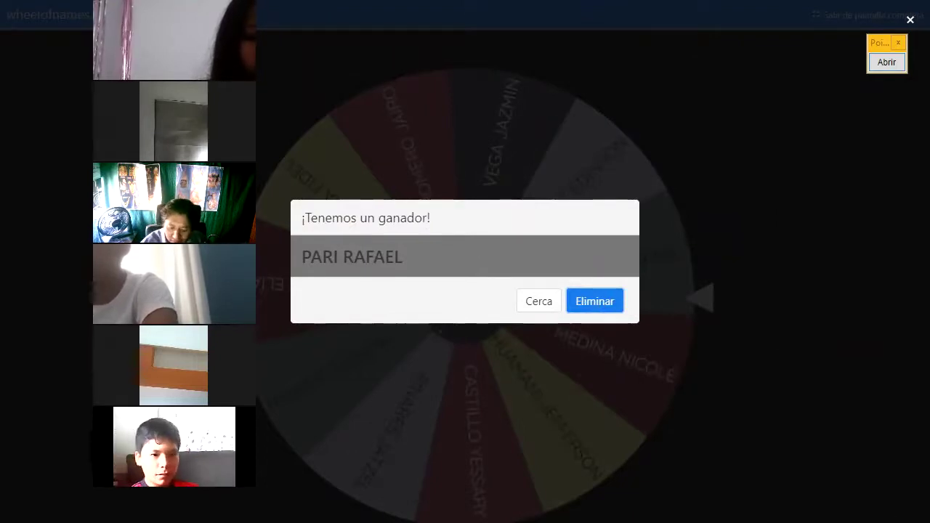
key("XF86AudioRaiseVolume")
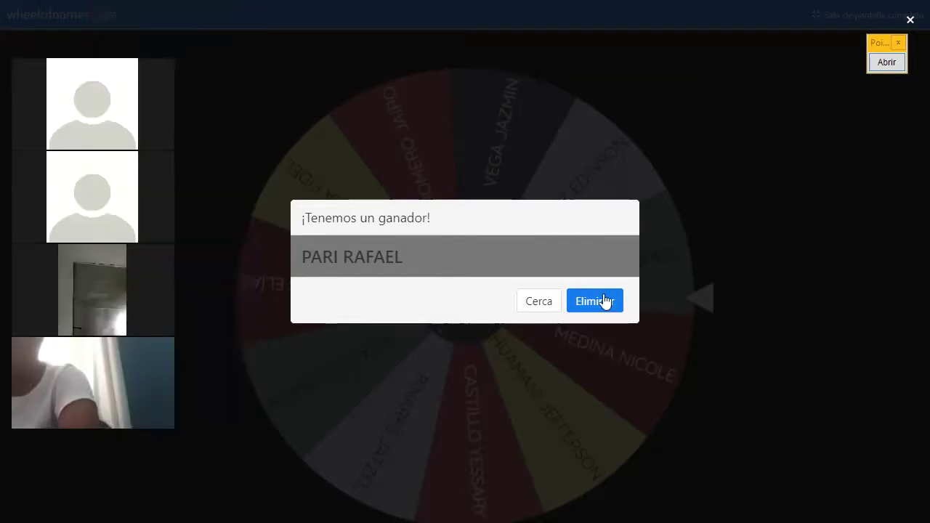
left_click(605, 302)
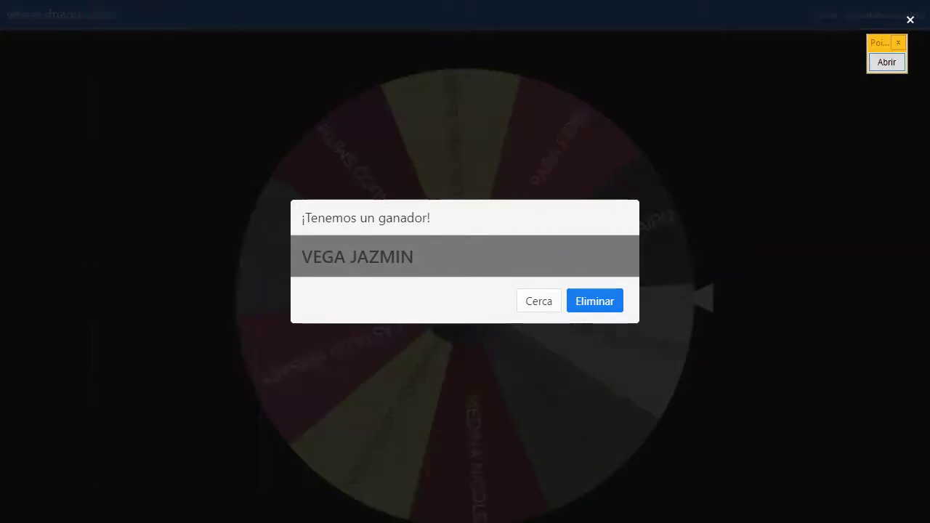
left_click(609, 308)
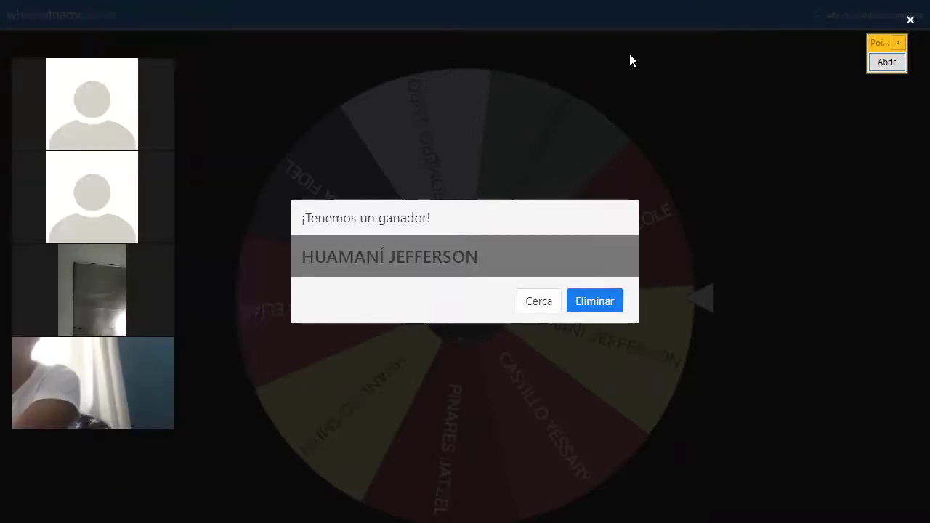
left_click(594, 300)
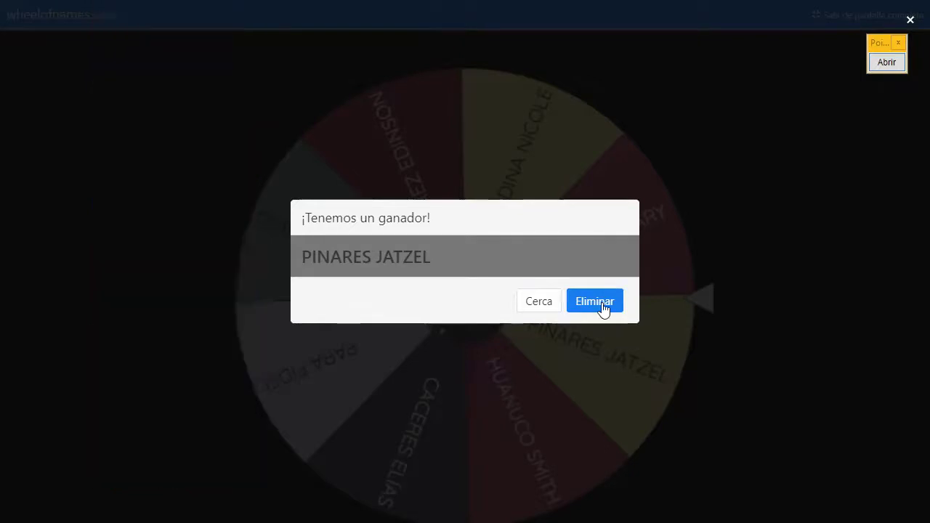
- Remove the currently drawn student and keep drawing and removing winners until four entries are left
left_click(603, 302)
left_click(708, 303)
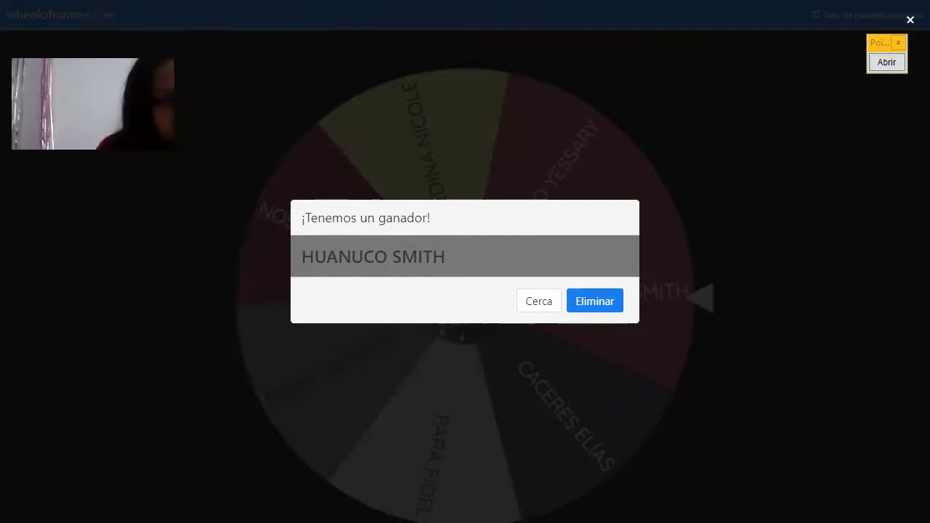
left_click(595, 299)
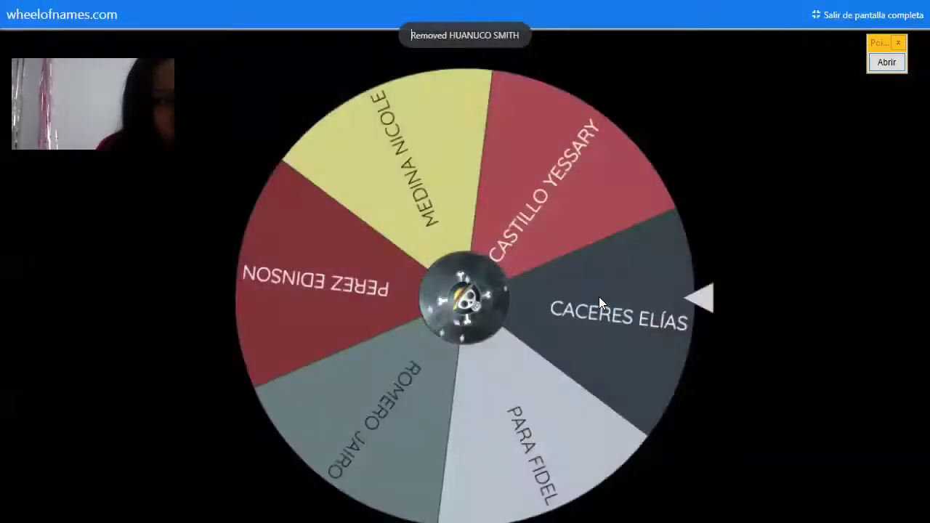
left_click(704, 302)
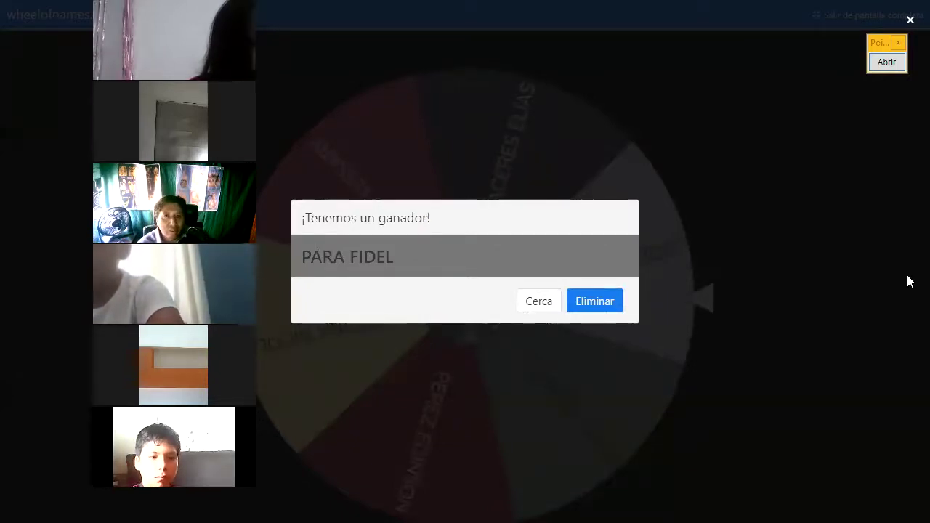
left_click(594, 300)
left_click(708, 303)
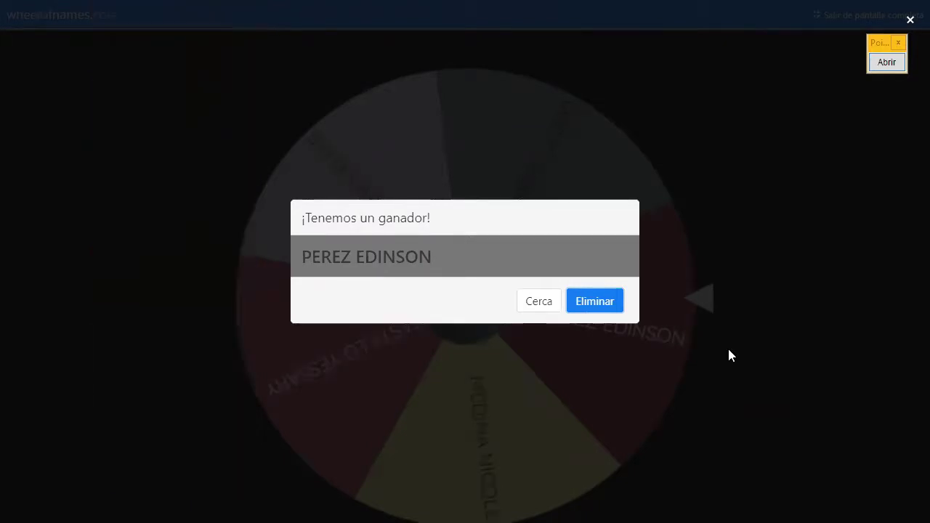
left_click(592, 299)
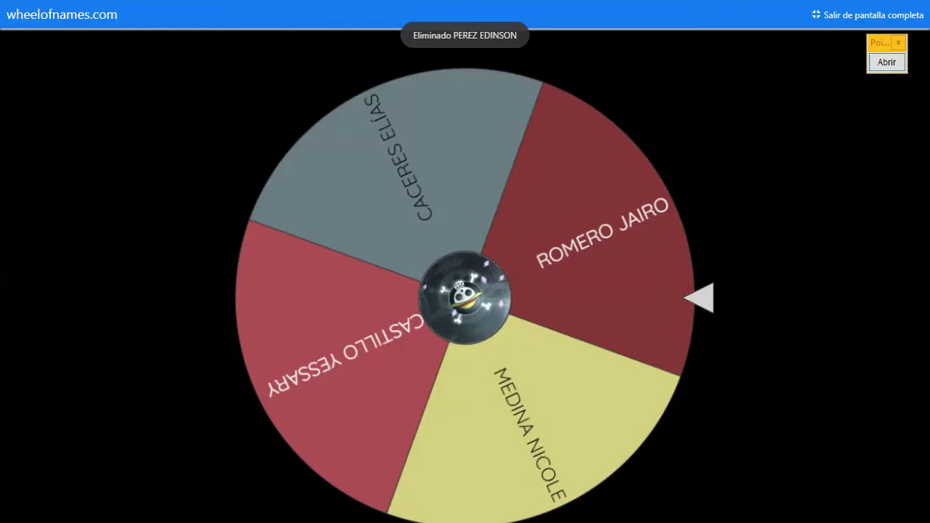
- Draw and remove two more students so that only two names stay on the wheel
left_click(708, 306)
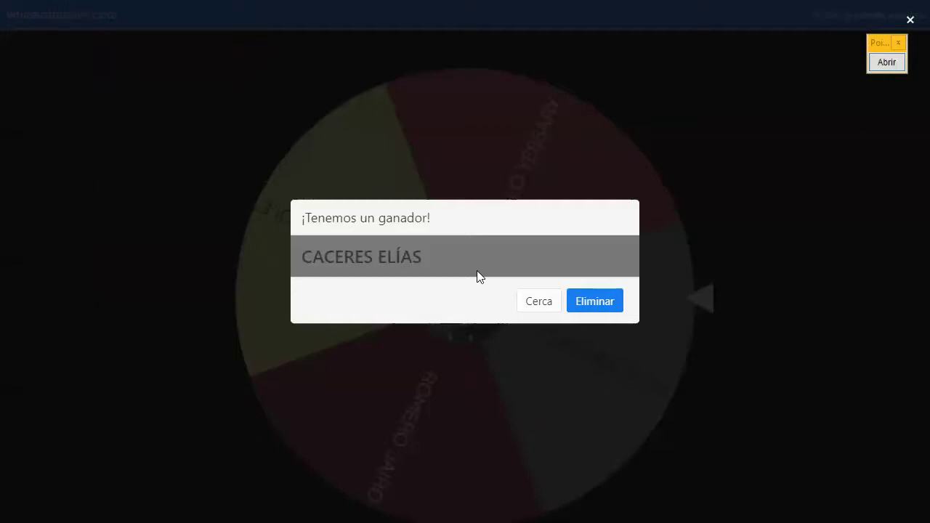
left_click(598, 310)
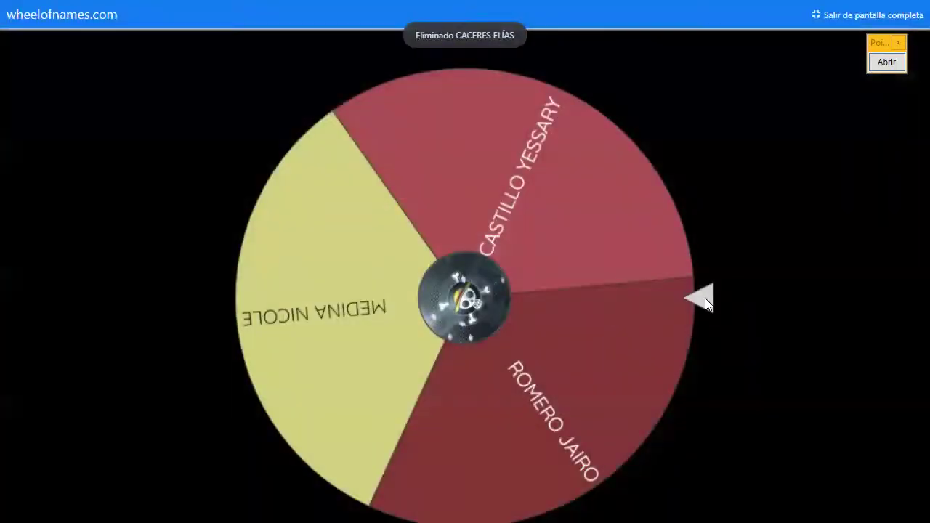
left_click(703, 298)
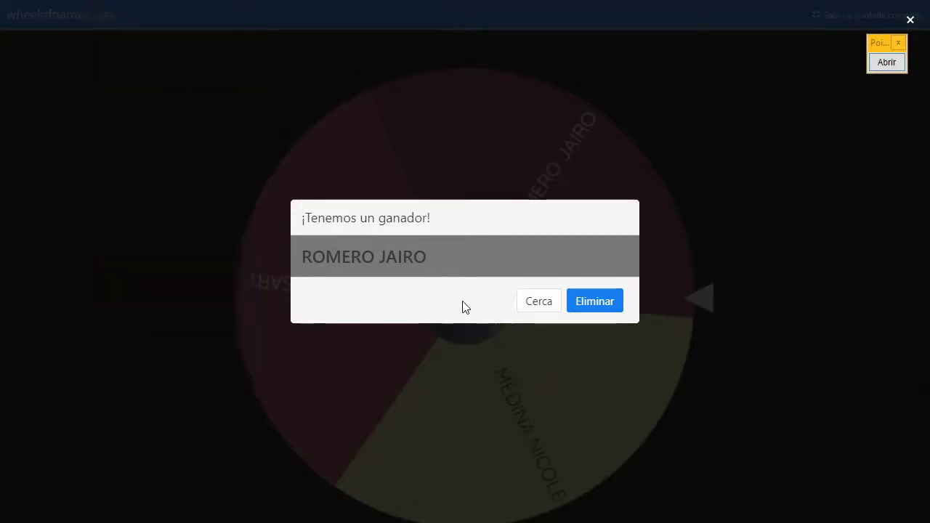
left_click(594, 301)
- Spin the wheel with the last two names, dismiss the winner without removing it, and leave full screen
key("ctrl+Return")
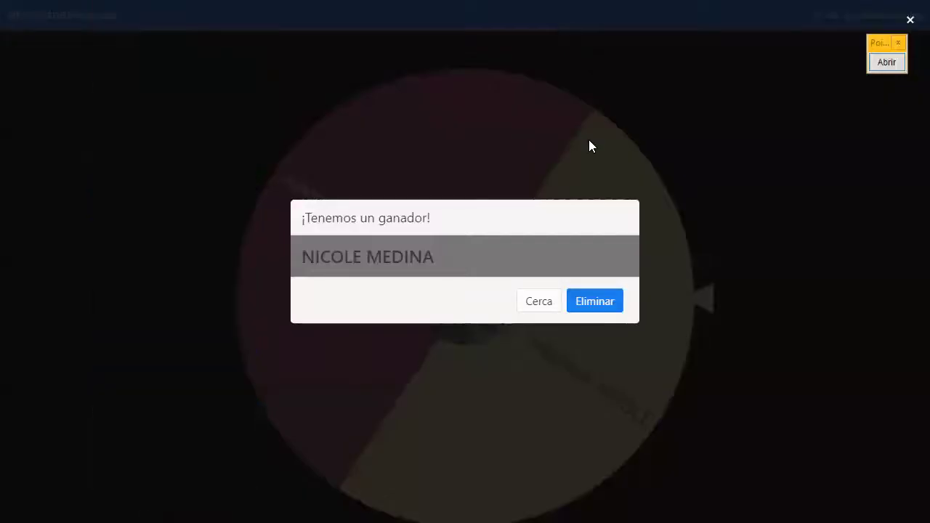
left_click(588, 140)
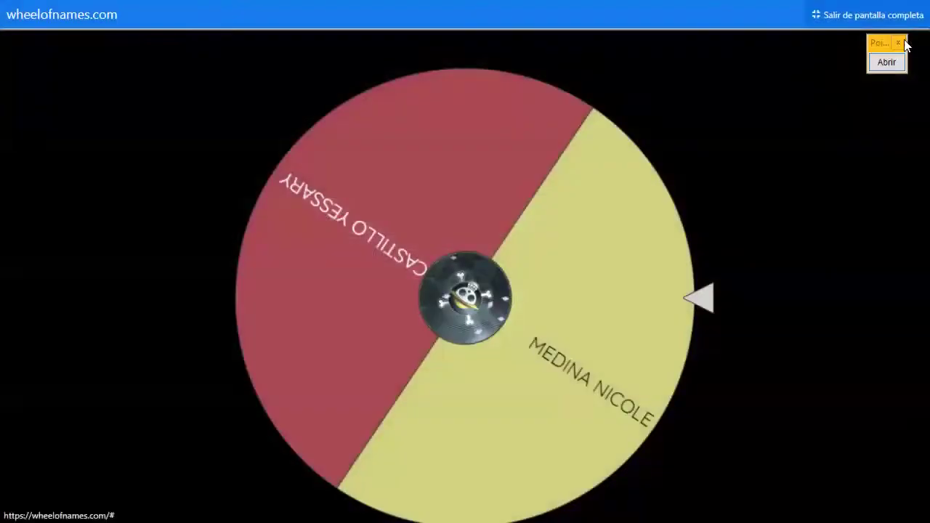
left_click(844, 28)
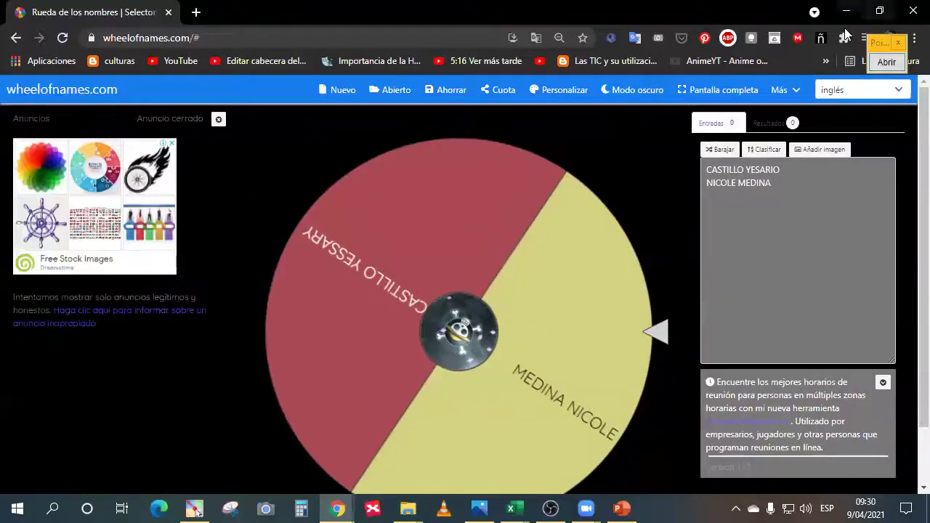
- Switch to the 4to y 5to orales workbook in Excel and review the oral participation marks on the 3RO HU sheet
key("super+d")
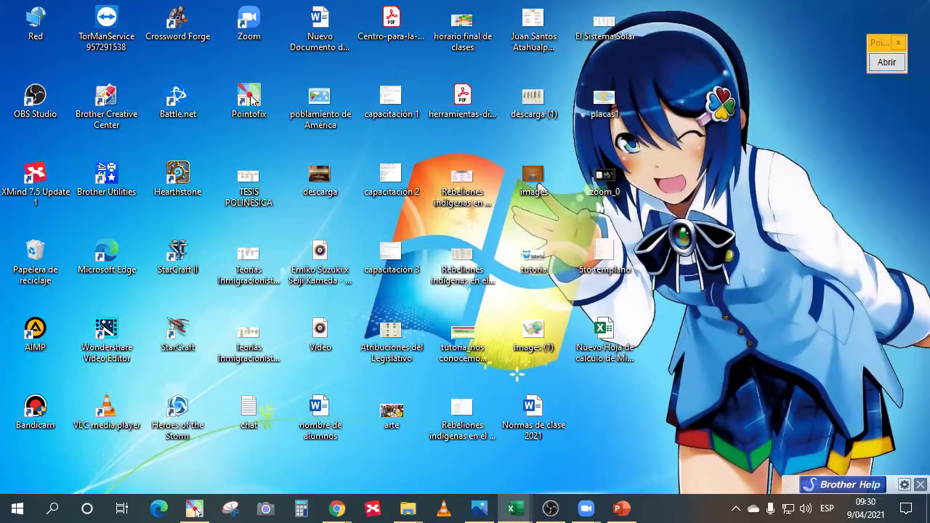
key("alt+Tab")
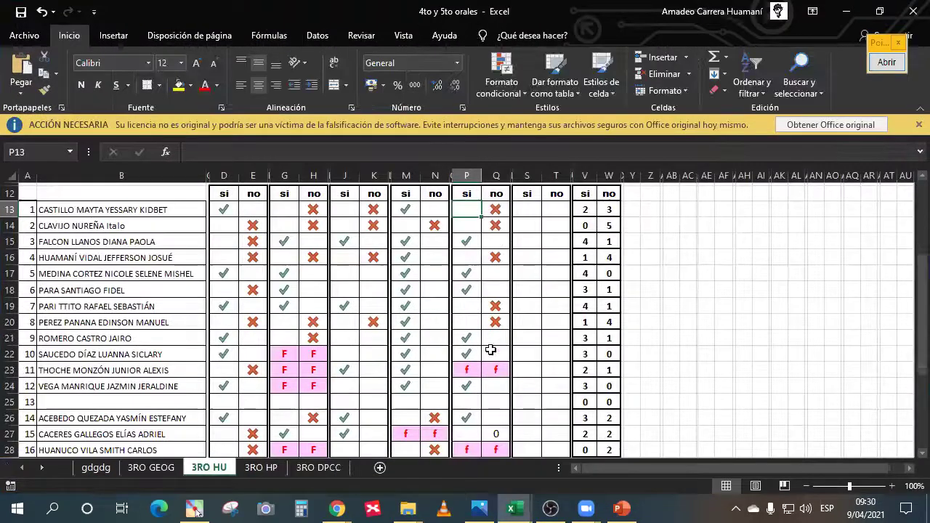
left_click(535, 337)
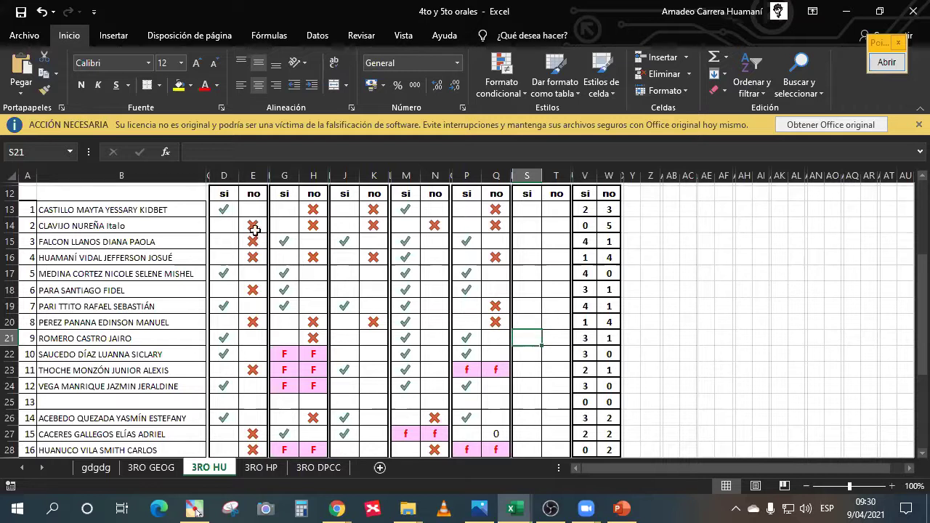
left_click_drag(224, 210, 492, 352)
scroll(465, 409, "up", 5)
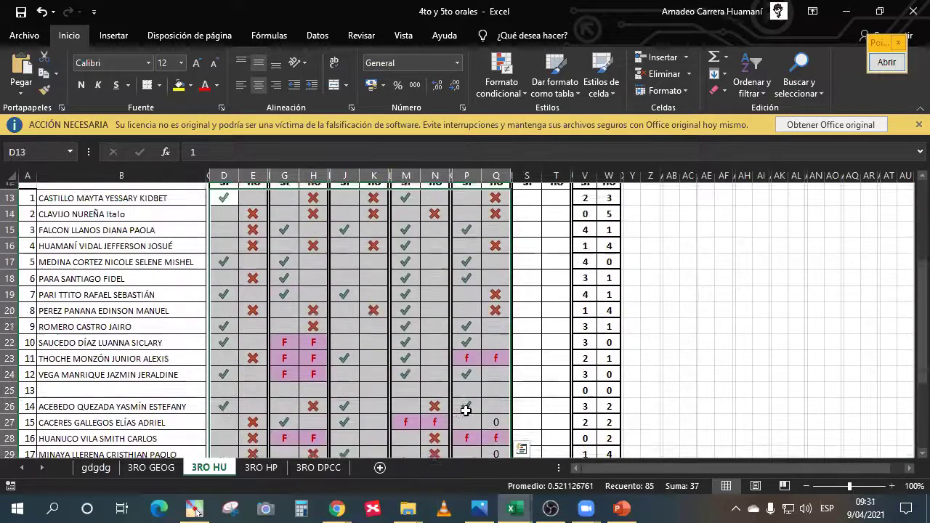
left_click(530, 363)
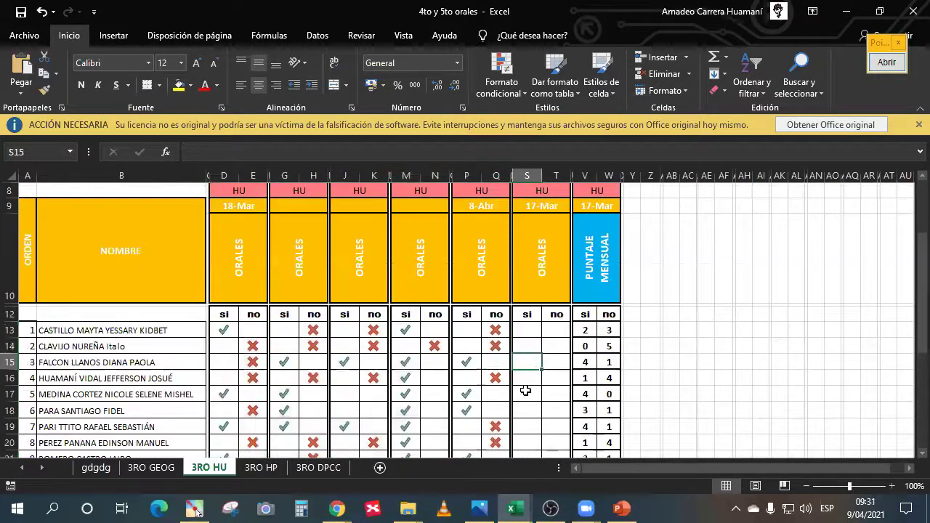
scroll(526, 390, "down", 2)
scroll(525, 390, "up", 2)
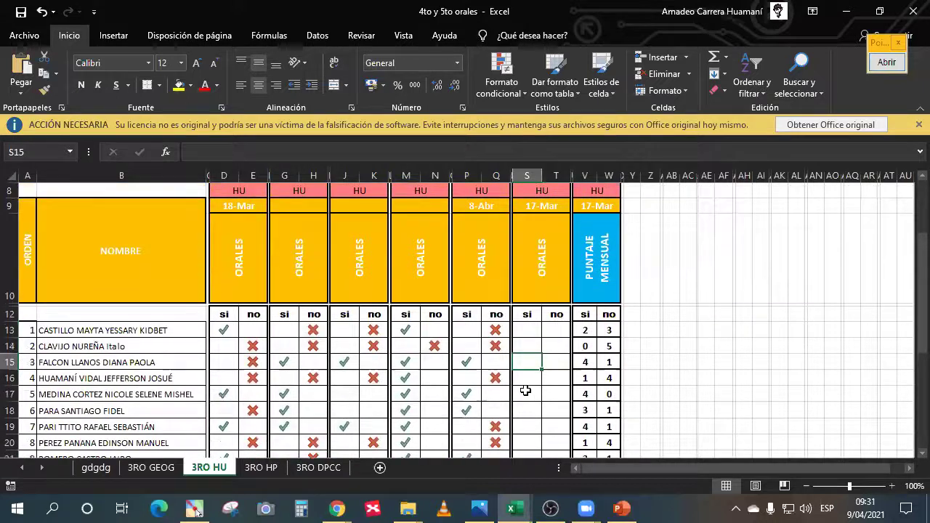
scroll(526, 390, "down", 2)
scroll(525, 390, "up", 2)
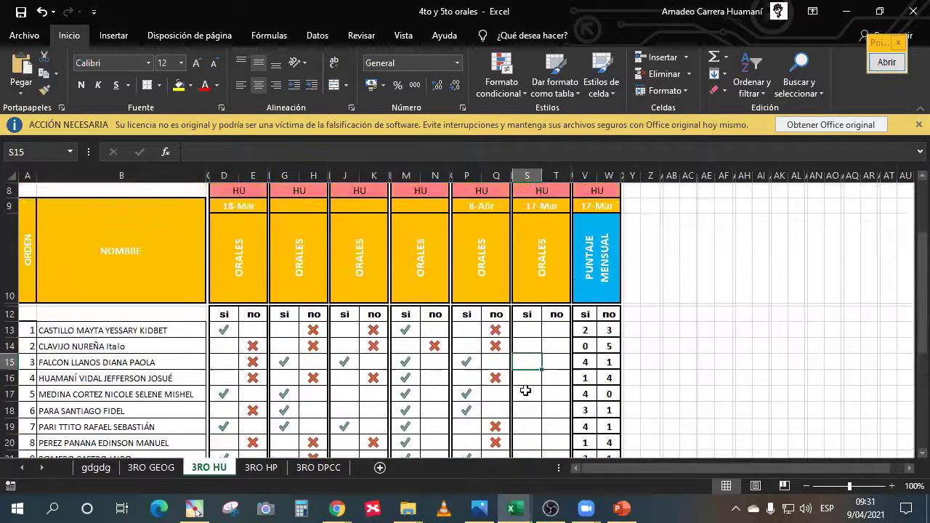
mouse_move(520, 506)
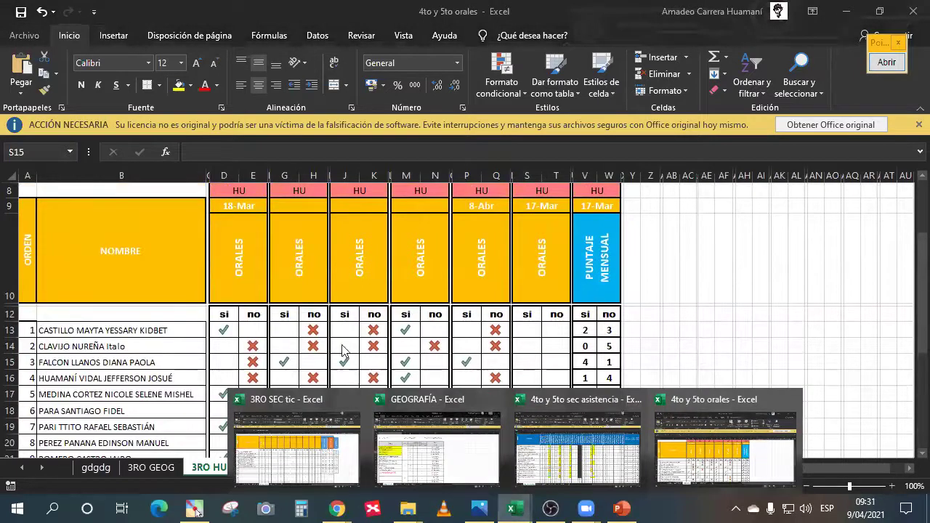
- Examine the si and no marks of student 1 and the absence marks of student 11 on the 3RO HU sheet
left_click(221, 329)
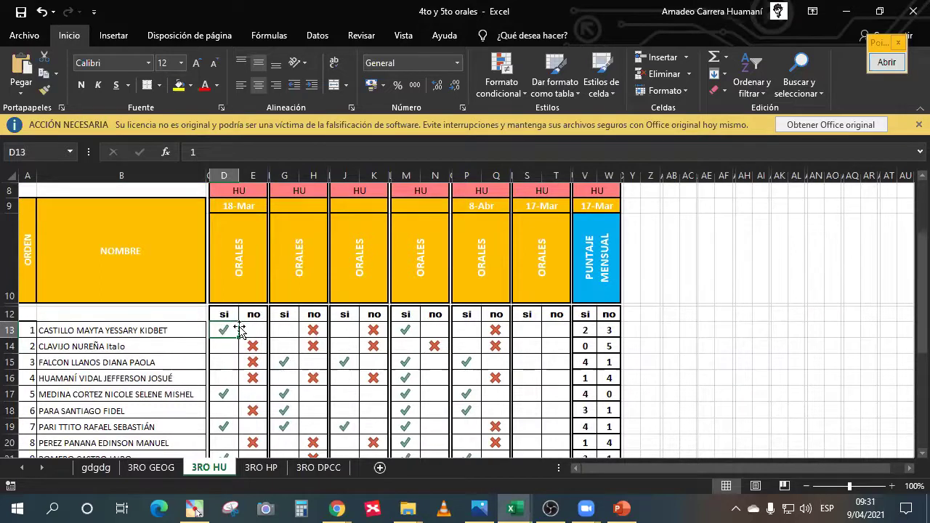
left_click(312, 330)
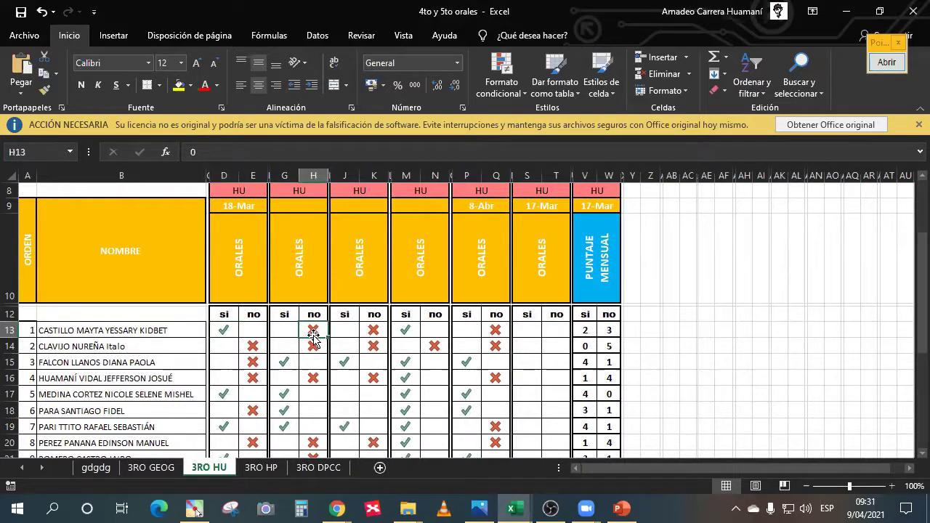
scroll(358, 406, "down", 1)
left_click(361, 399)
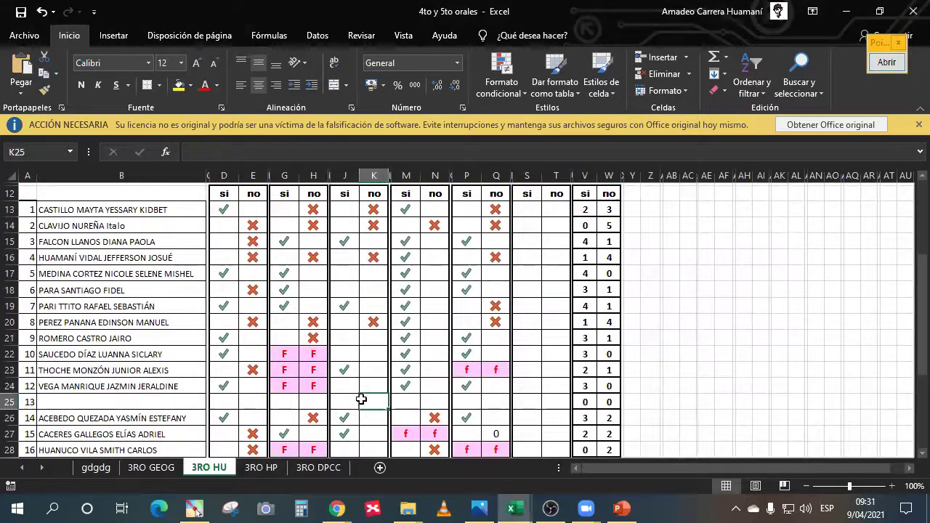
left_click(10, 370)
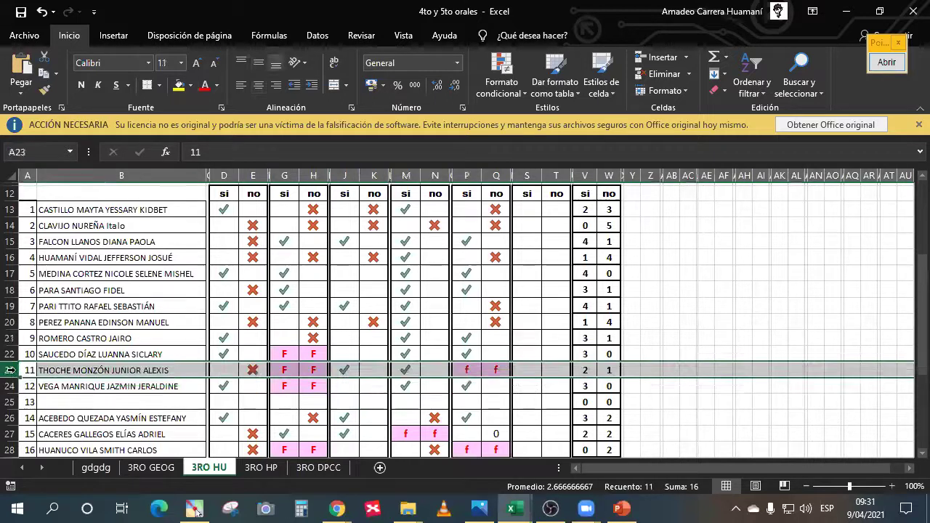
left_click(466, 372)
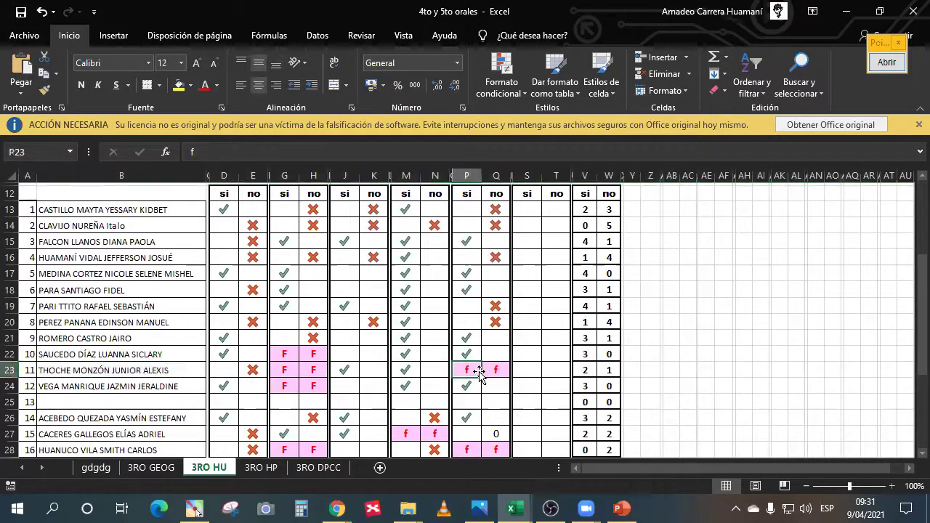
left_click_drag(283, 372, 313, 370)
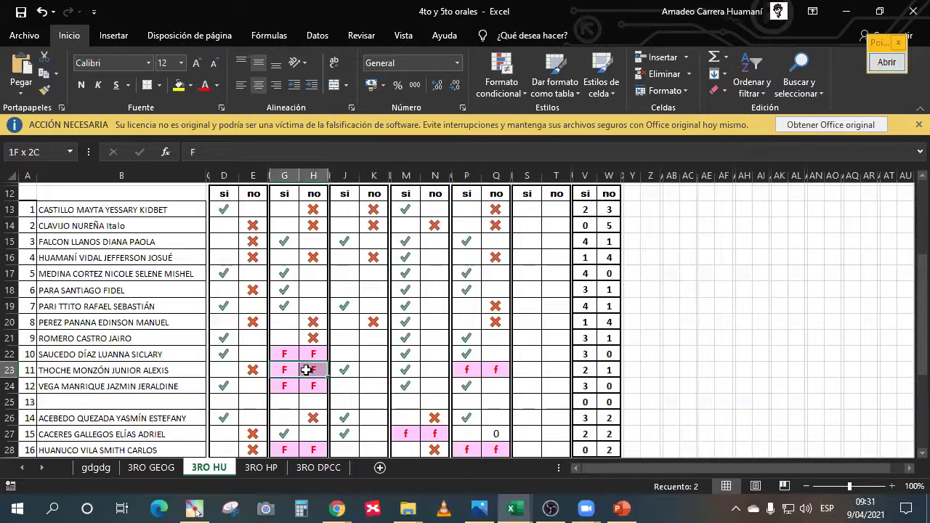
left_click(426, 388)
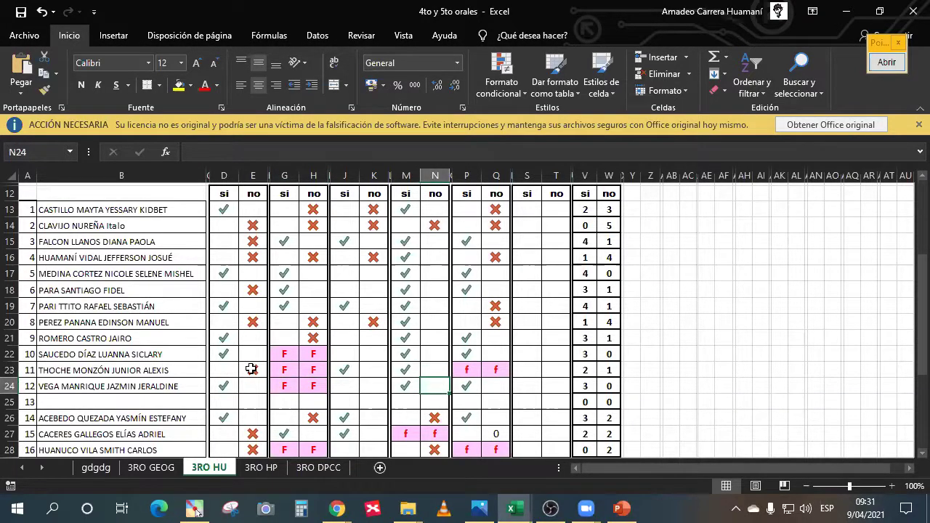
- Look through the oral marks of the remaining students and the column headings on the 3RO HU sheet, and minimise the workbook
left_click(377, 415)
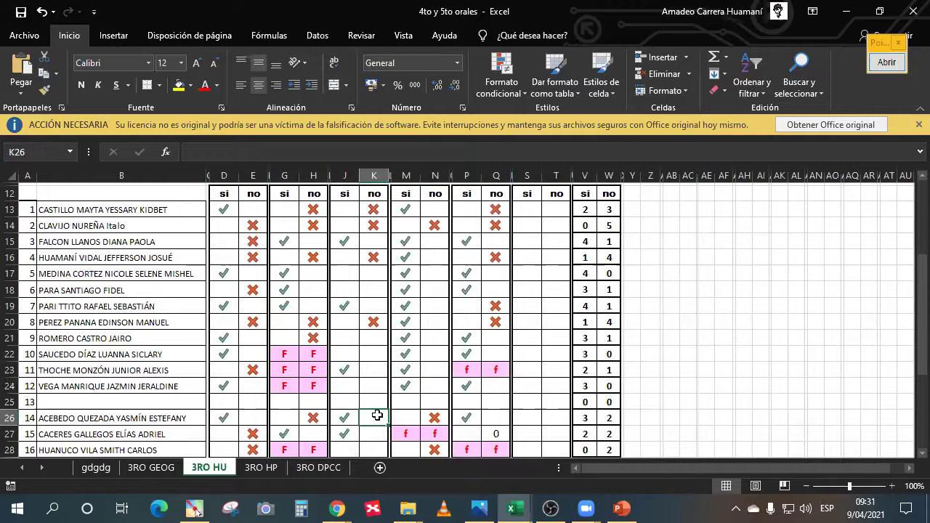
scroll(377, 414, "down", 3)
left_click(365, 387)
scroll(365, 387, "up", 6)
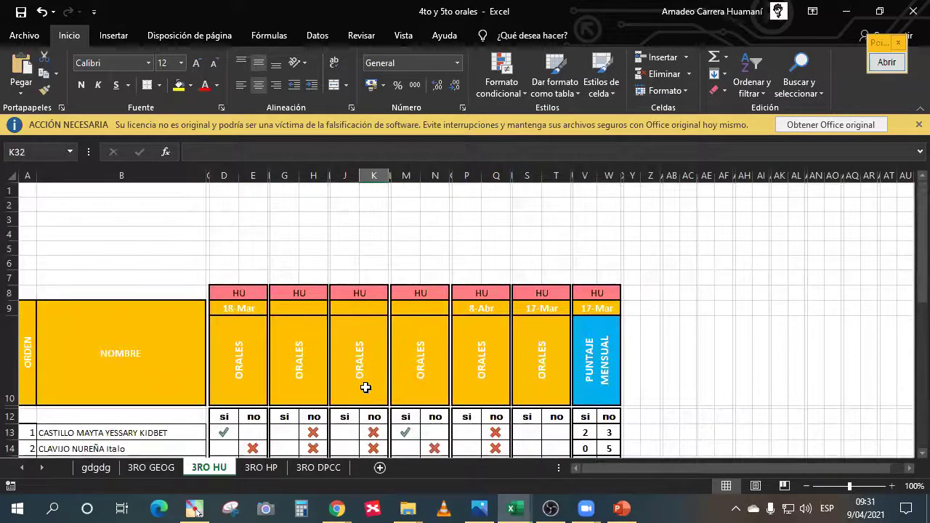
left_click(281, 264)
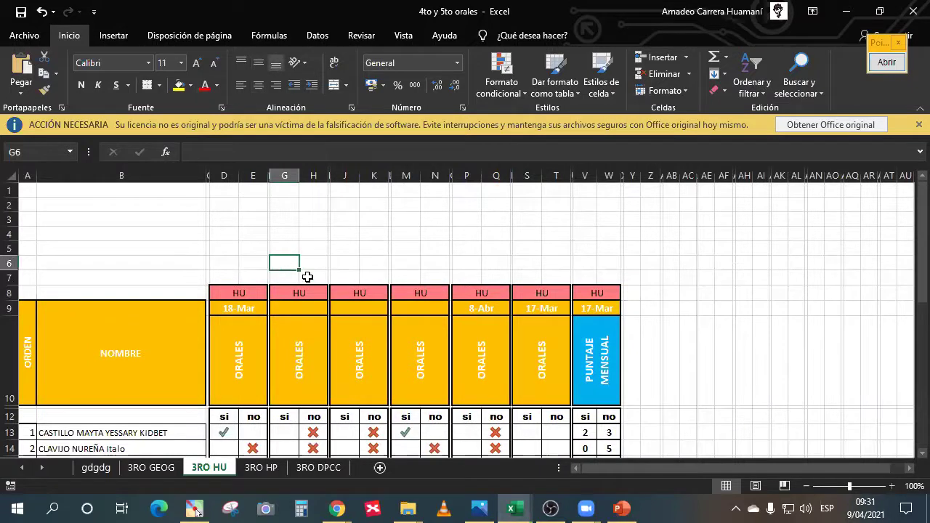
scroll(307, 277, "down", 3)
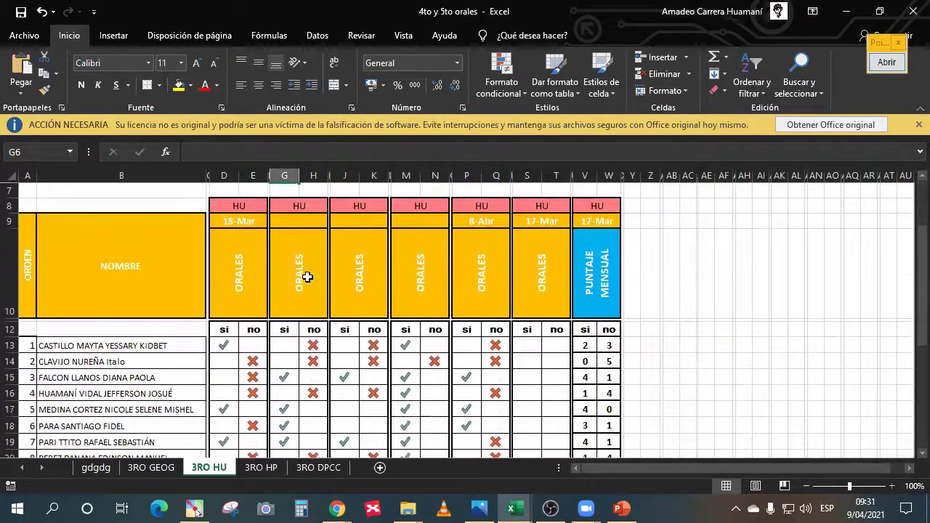
scroll(307, 277, "down", 2)
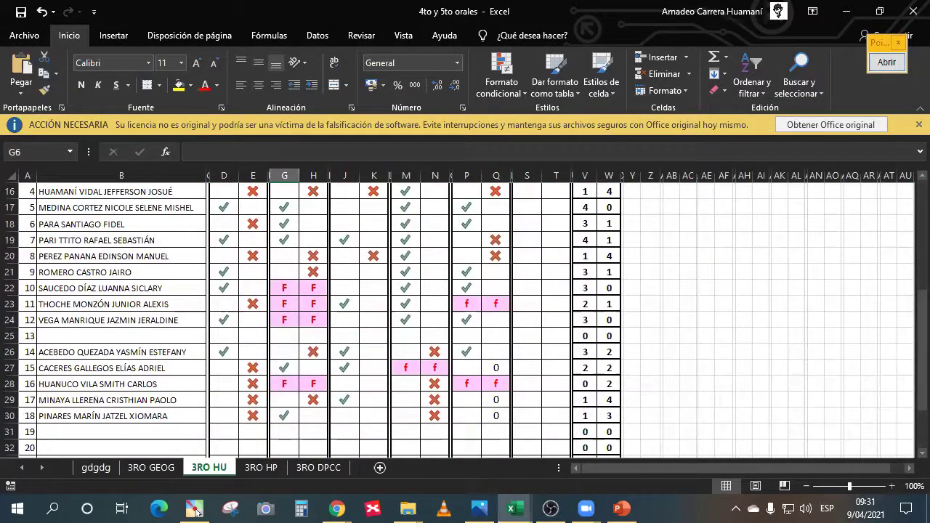
left_click(196, 510)
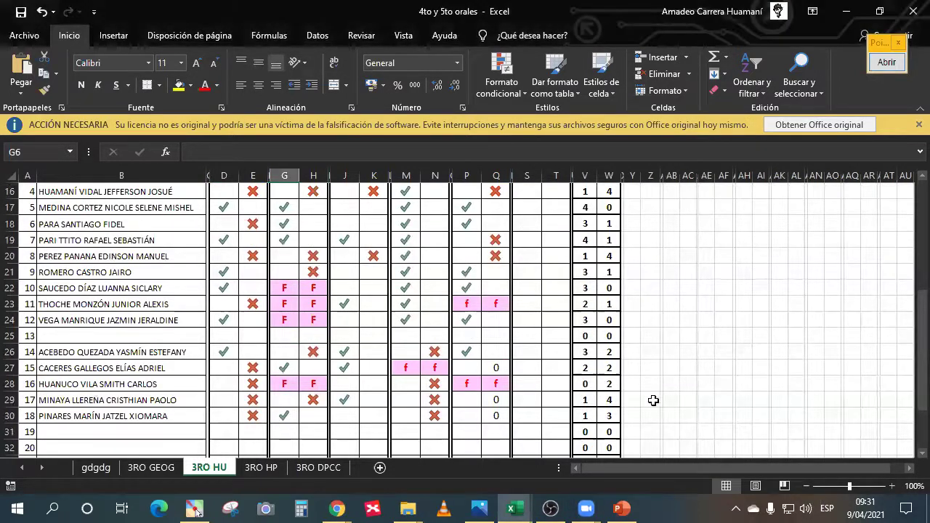
left_click(846, 11)
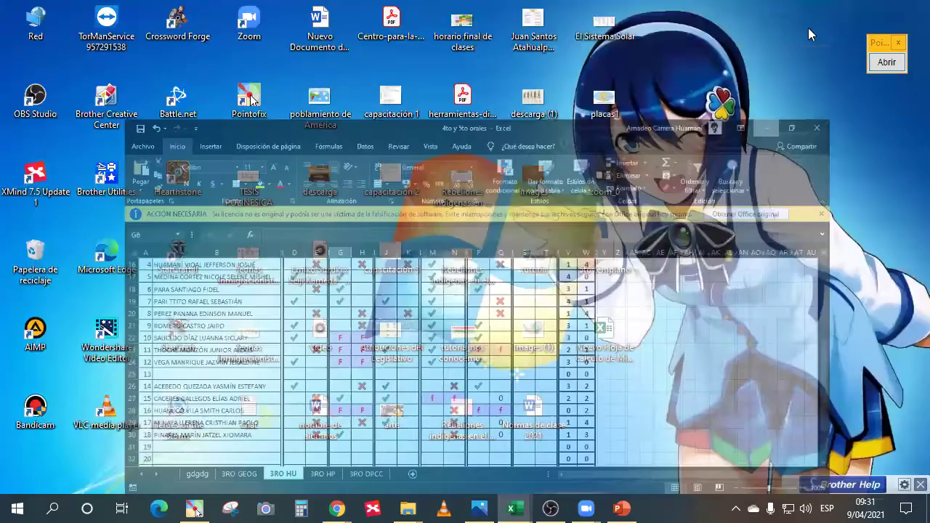
- Switch to the school intranet in Chrome and open the online exams of the Geografía course for 4to y 5to año
mouse_move(340, 507)
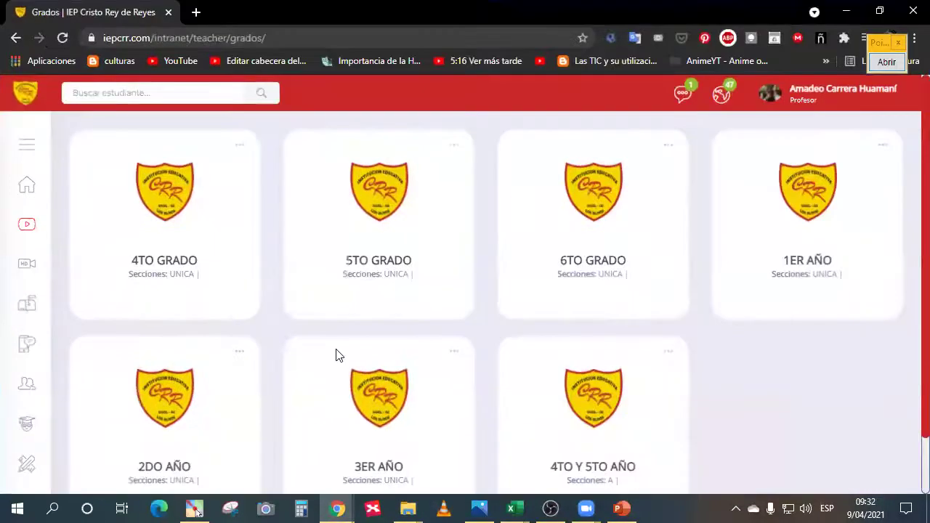
scroll(400, 386, "down", 1)
left_click(564, 411)
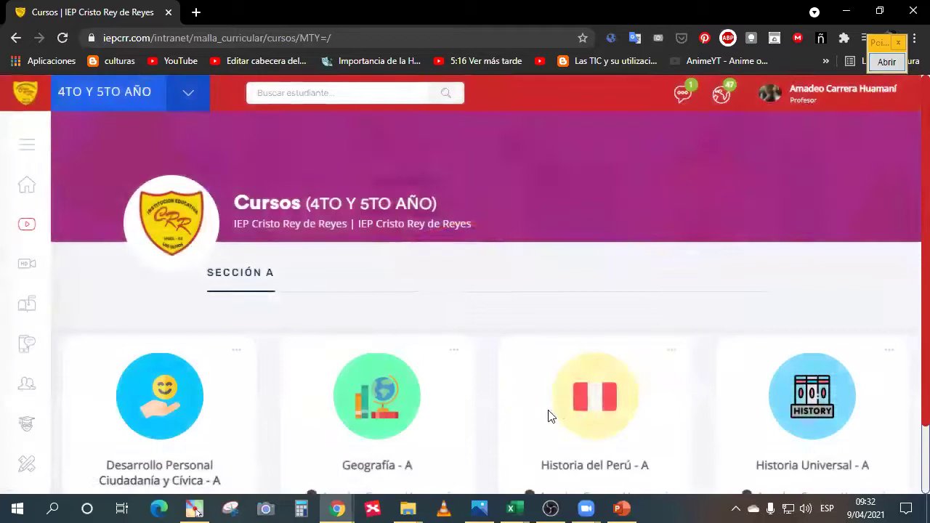
scroll(537, 425, "down", 1)
left_click(371, 396)
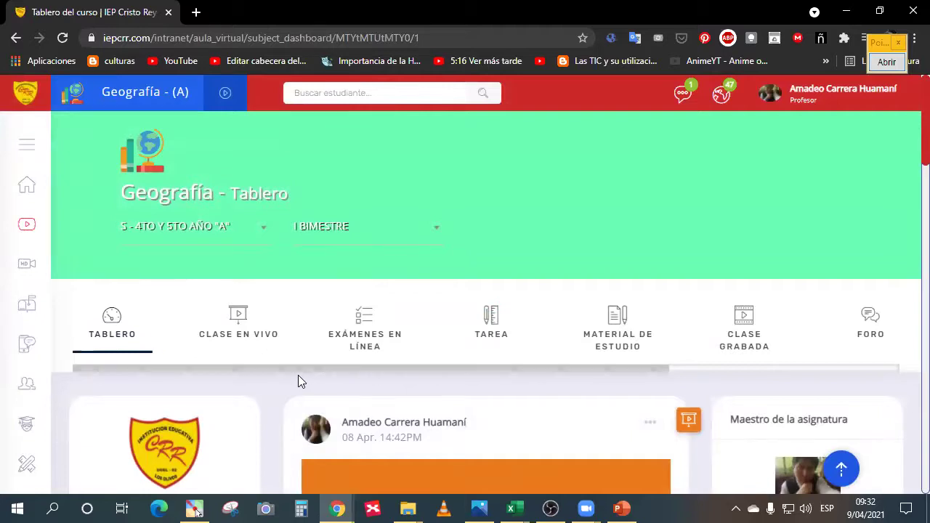
left_click(360, 333)
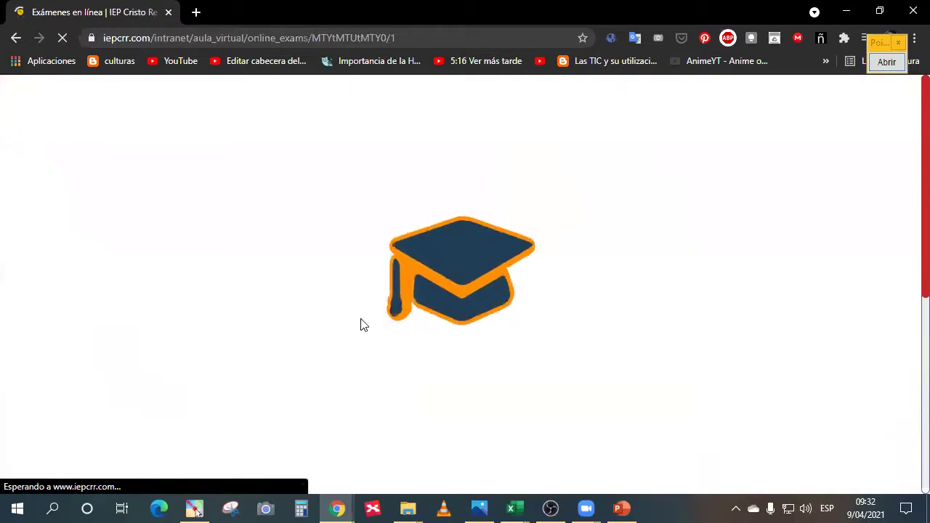
- Publish the práctica 01 exam of the Geografía course and acknowledge the publication
scroll(369, 373, "down", 2)
scroll(369, 375, "down", 2)
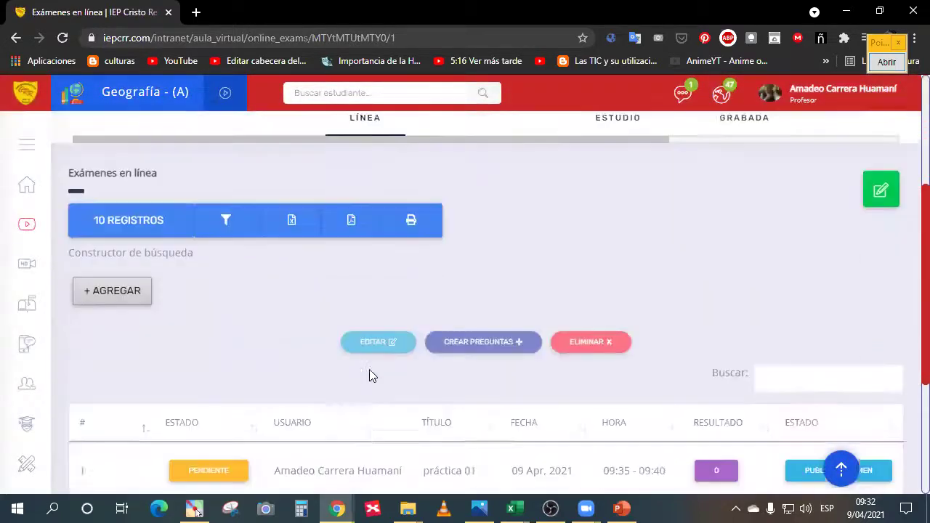
scroll(369, 375, "up", 2)
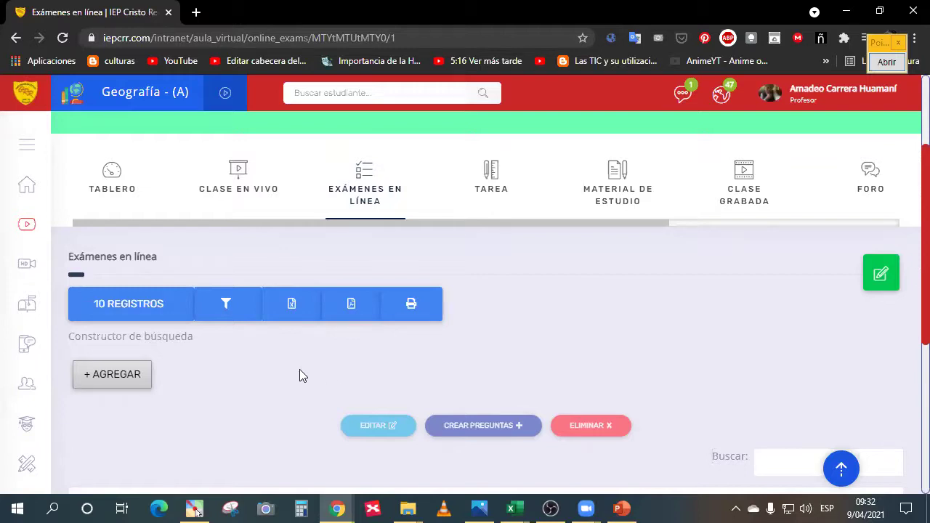
scroll(301, 376, "down", 2)
scroll(300, 375, "up", 1)
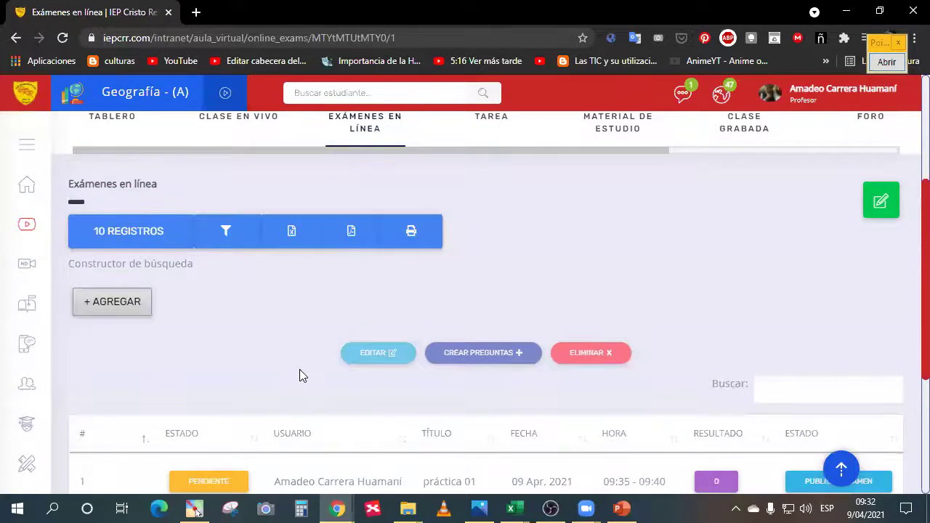
scroll(301, 373, "down", 2)
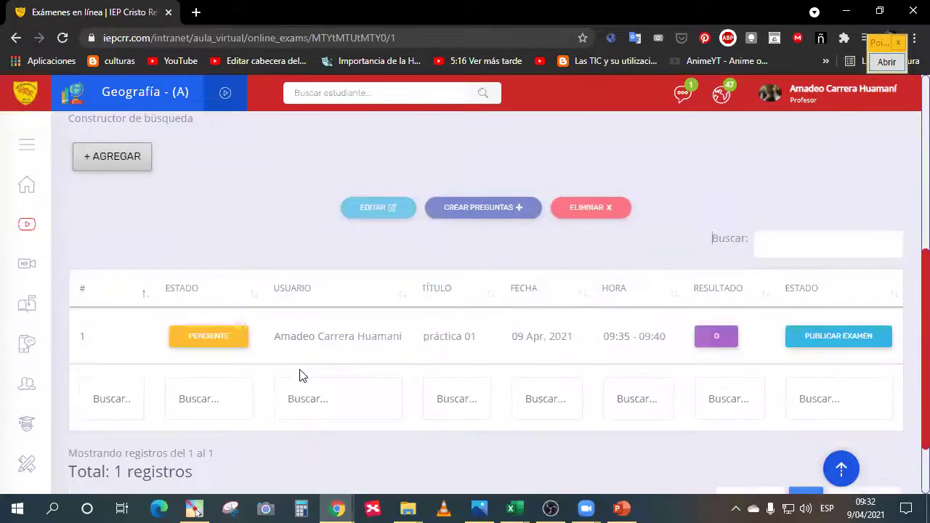
left_click(448, 343)
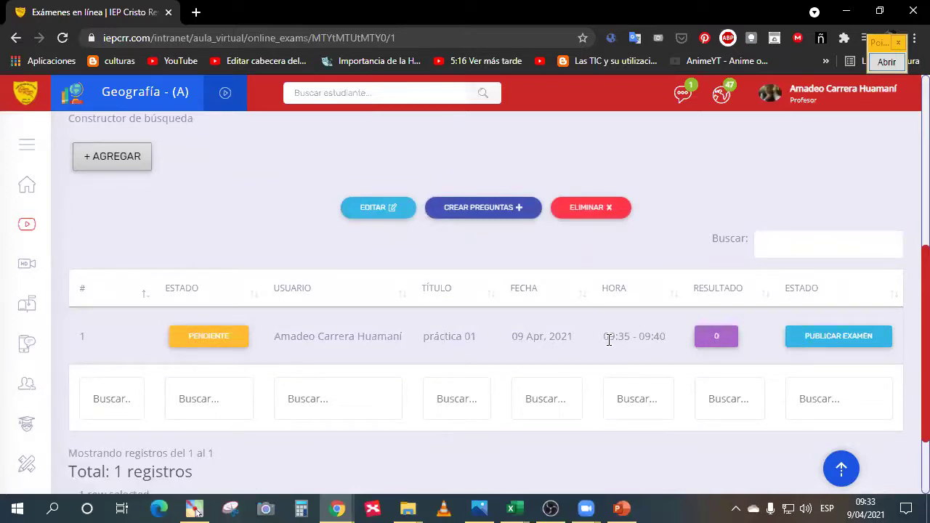
left_click(833, 346)
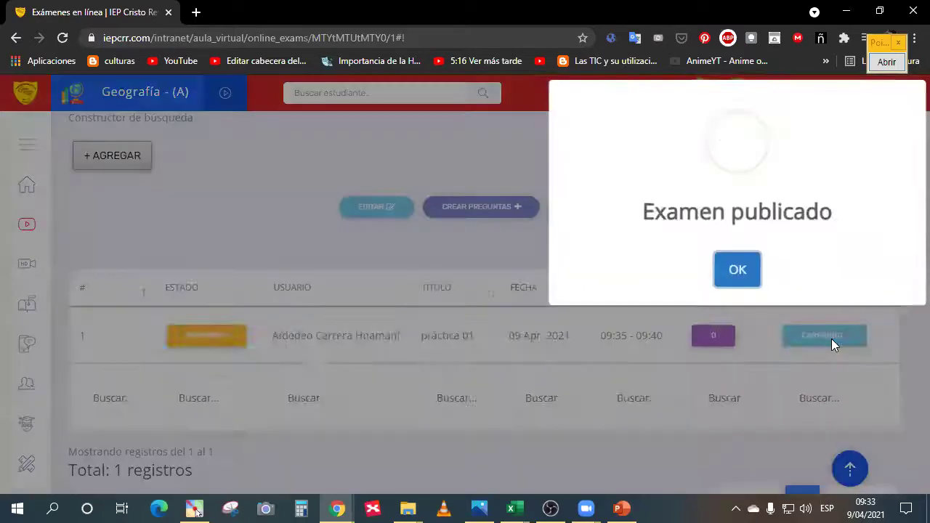
left_click(737, 269)
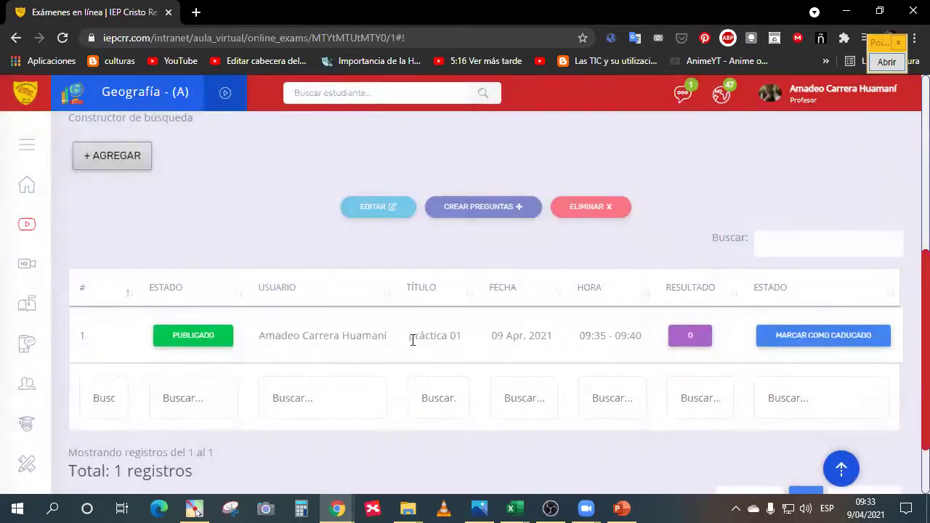
scroll(412, 336, "up", 4)
scroll(409, 342, "up", 2)
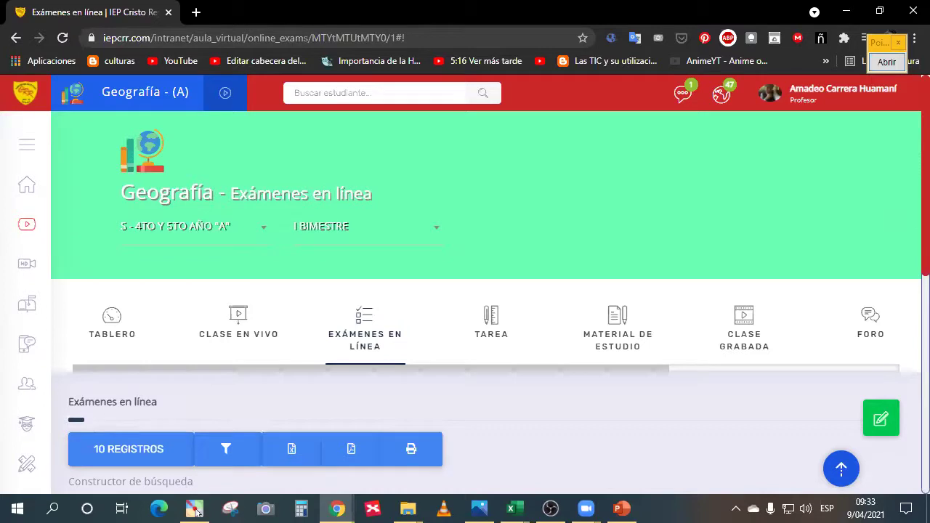
- Close the VLC media player window
left_click(195, 511)
left_click(195, 512)
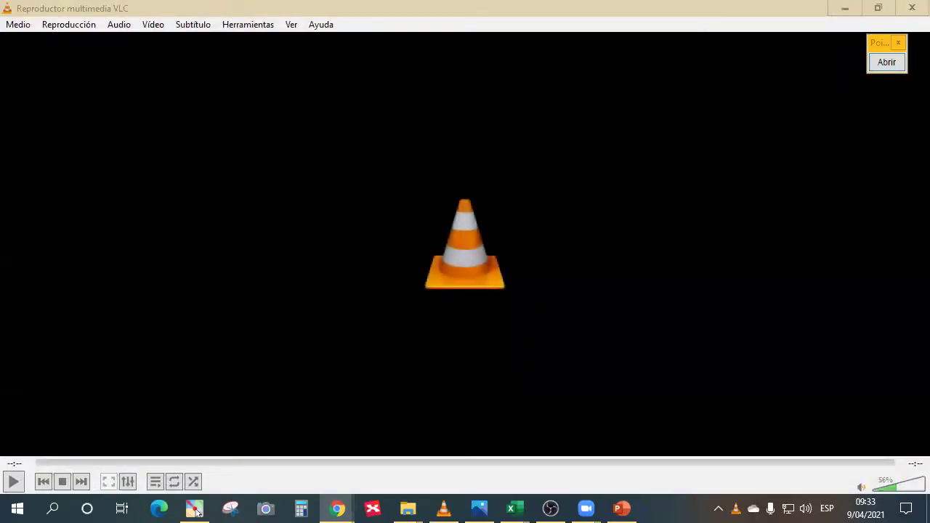
left_click(912, 8)
- Look at the 4TO Y 5TO DPCC sheet of the REGISTRO 4to y 5to workbook, and return to the Geografía online exams page in Chrome
left_click(195, 511)
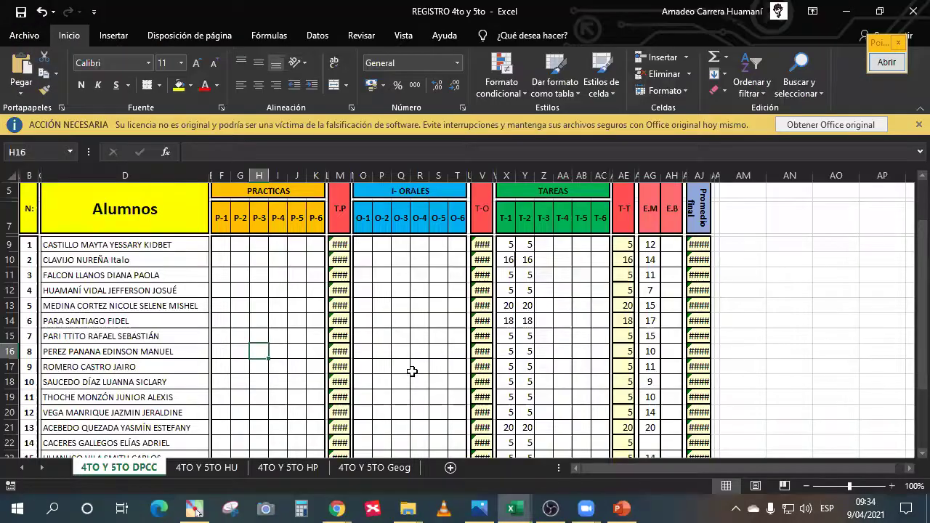
left_click(411, 369)
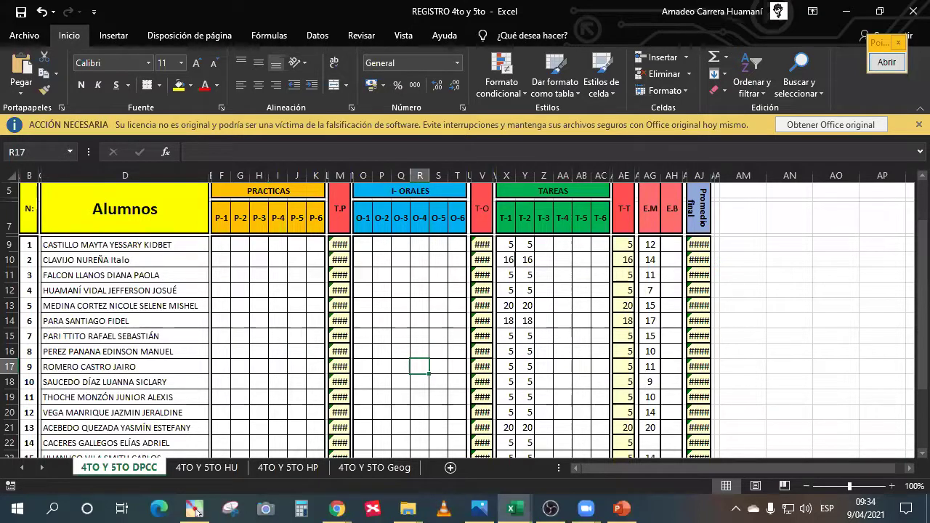
left_click(194, 509)
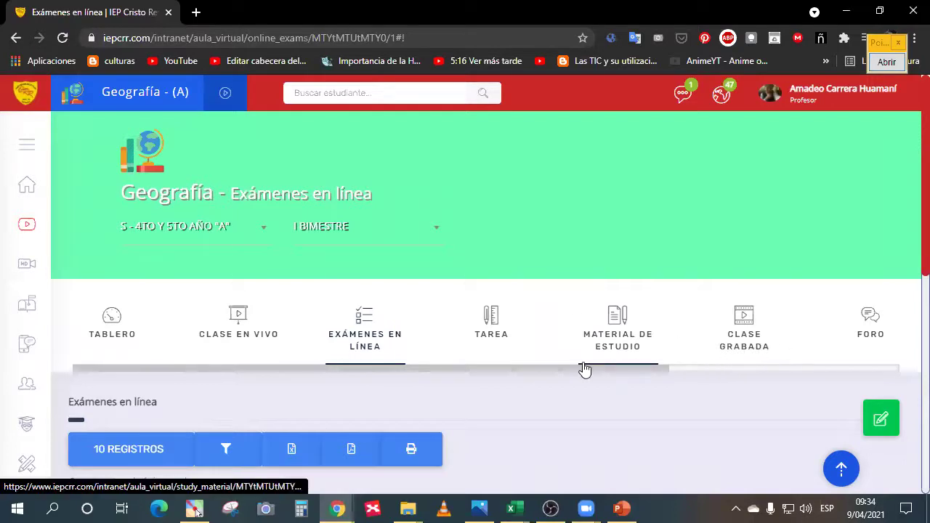
scroll(472, 390, "down", 2)
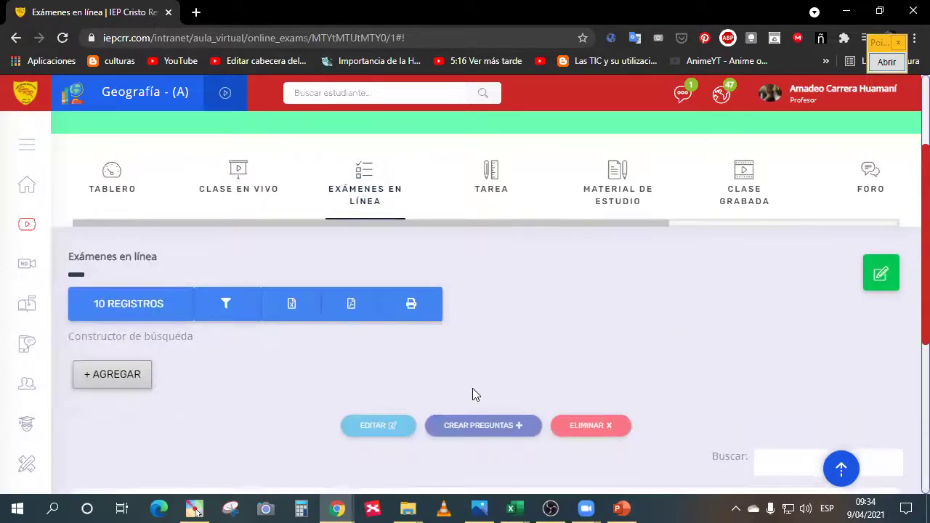
scroll(472, 390, "down", 1)
scroll(472, 390, "up", 2)
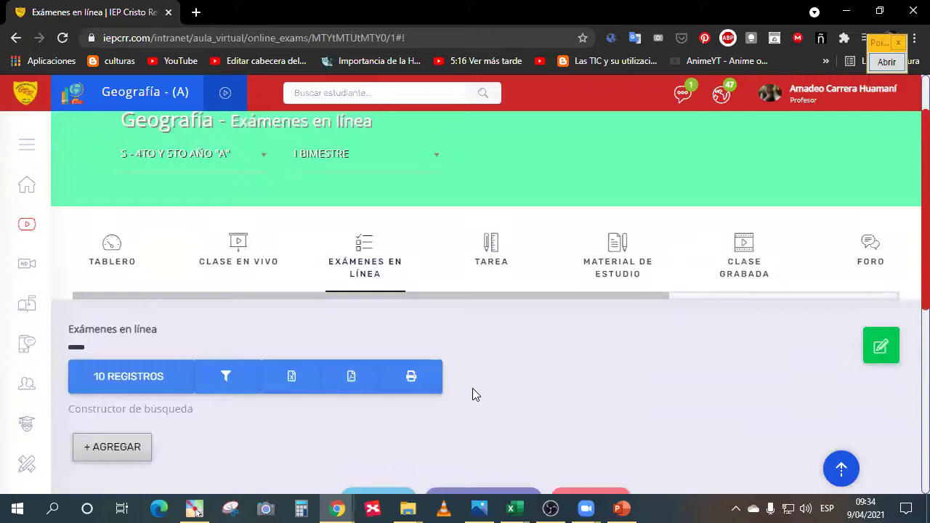
- Open the dashboard of the Geografía course and check the práctica 01 exam post
scroll(472, 389, "up", 1)
left_click(109, 334)
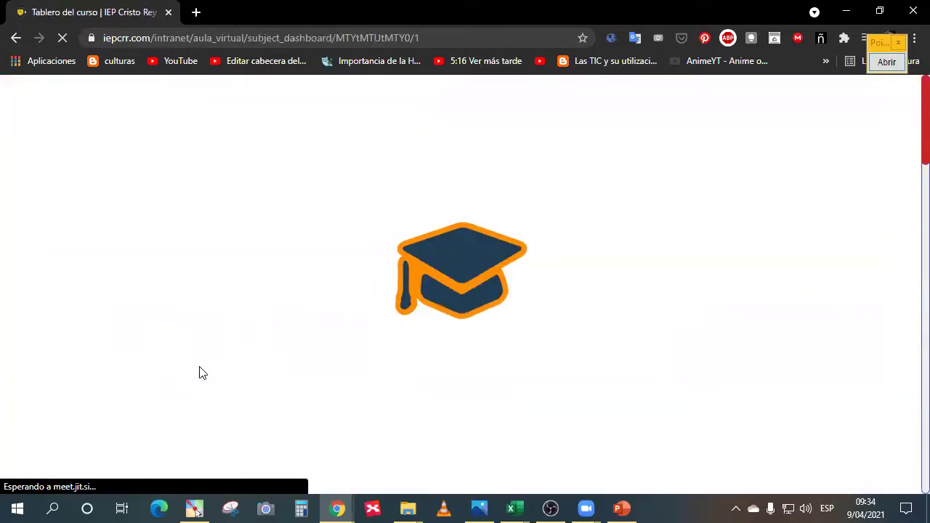
scroll(207, 374, "down", 2)
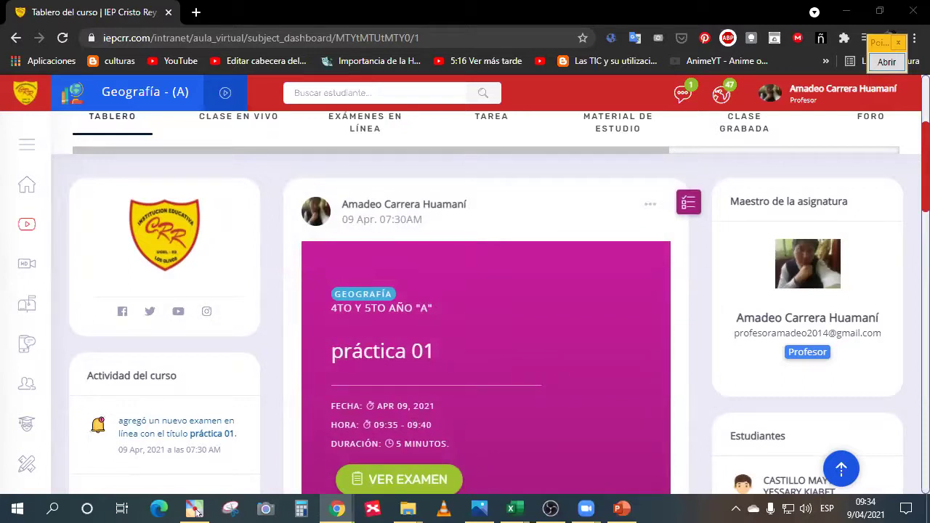
- Switch to the REGISTRO 4to y 5to workbook in Excel and look through the student list on the 4TO Y 5TO DPCC sheet
key("alt+Tab")
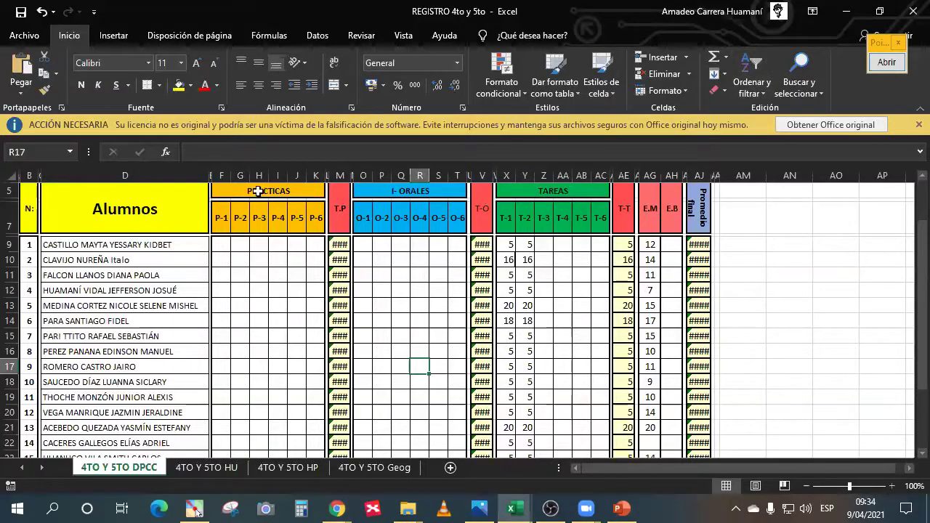
left_click(397, 276)
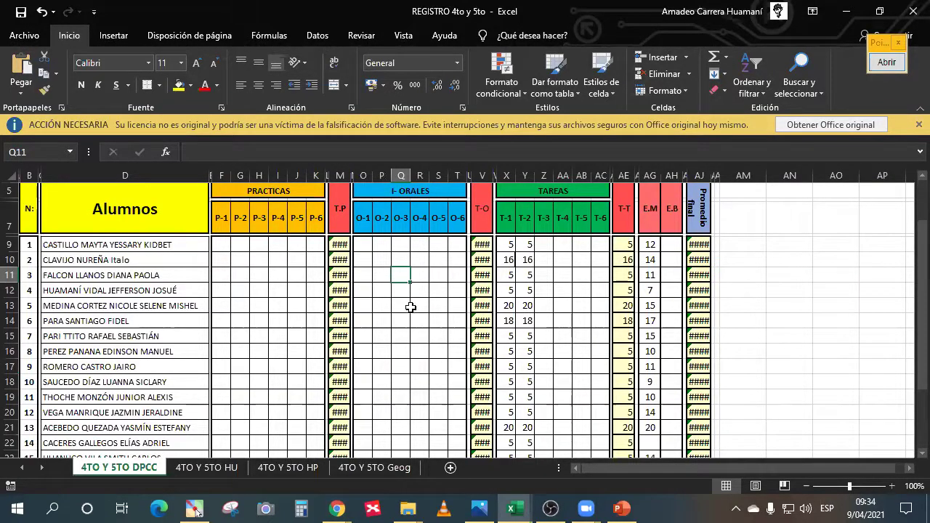
scroll(408, 357, "down", 3)
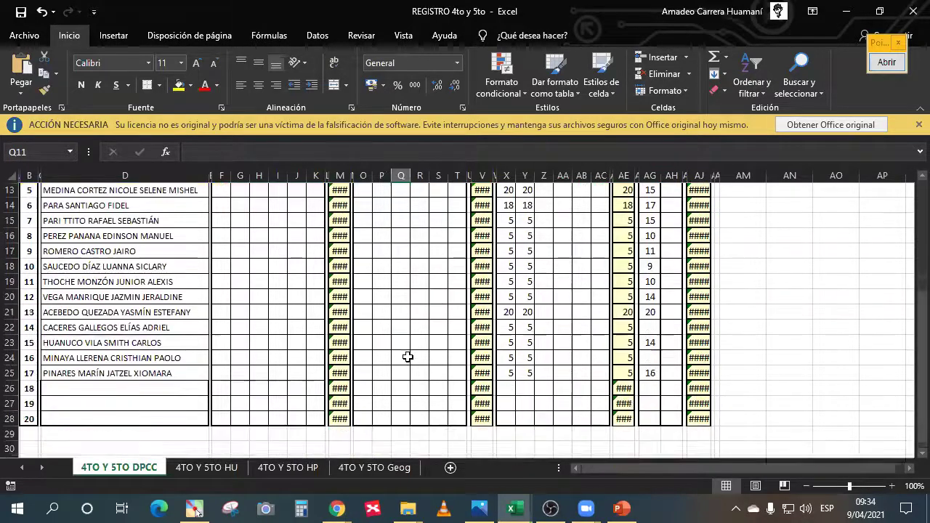
scroll(407, 357, "up", 1)
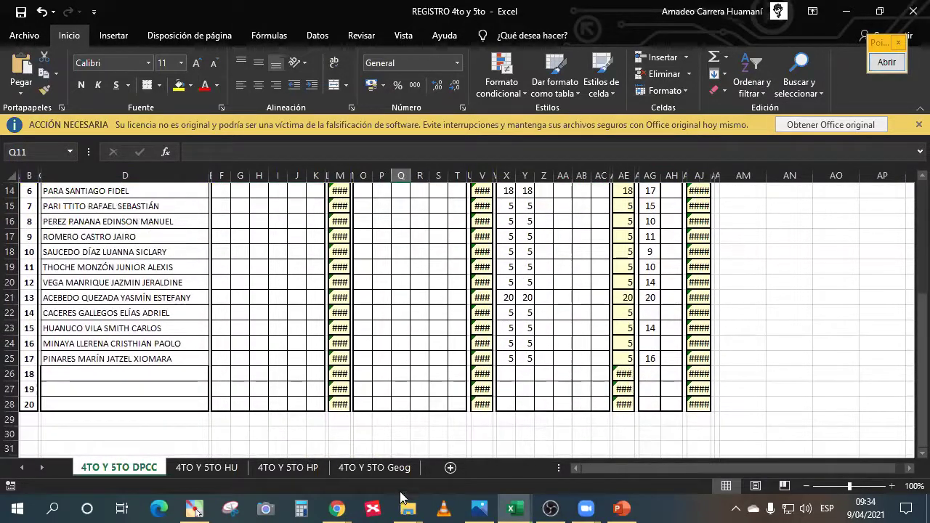
mouse_move(512, 506)
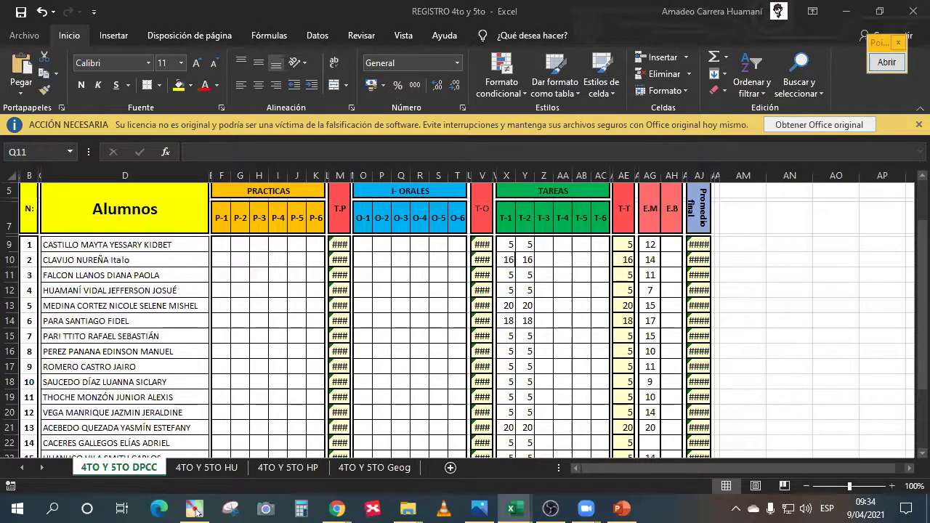
left_click(195, 511)
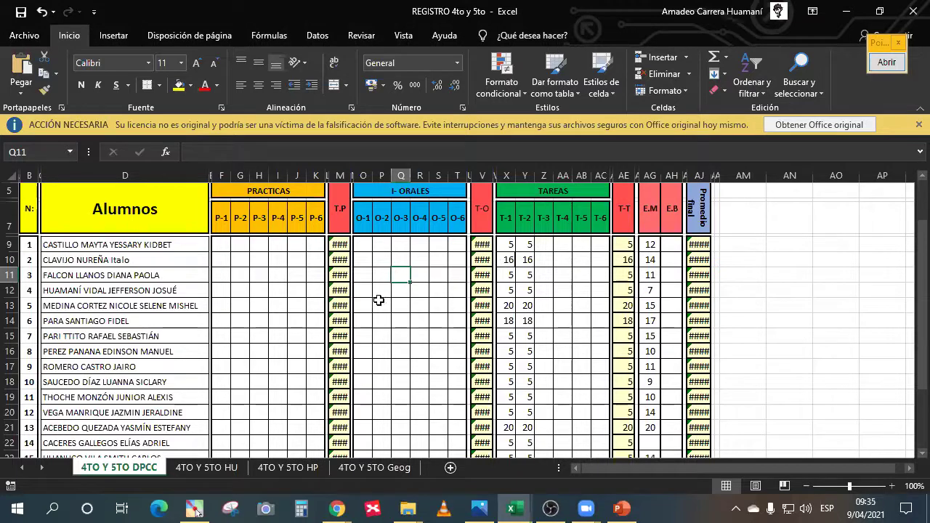
left_click(400, 311)
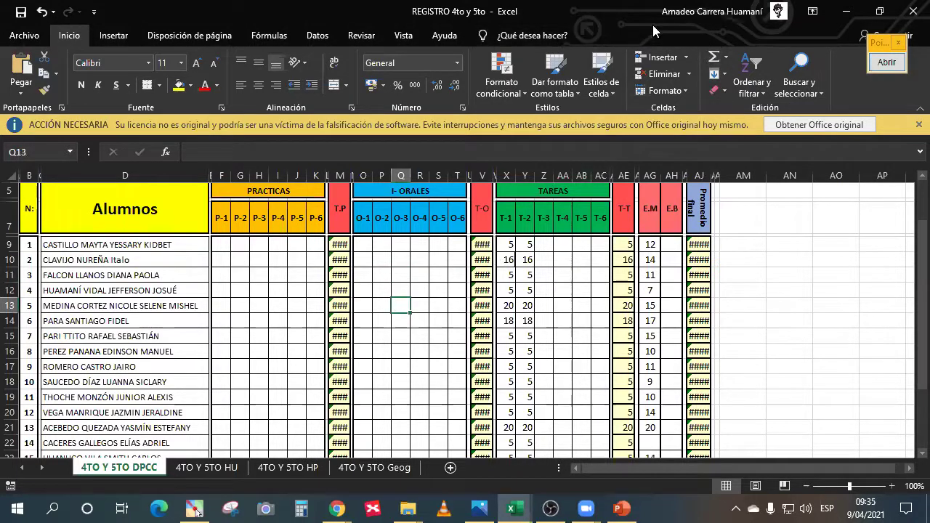
- Return to the intranet in Chrome and open the results of práctica 01 from the Geografía online exams
key("alt+Tab")
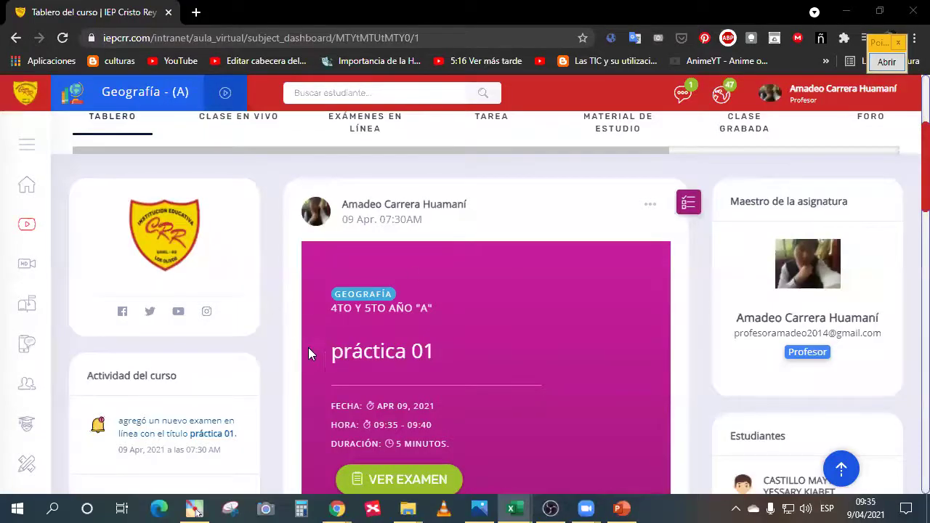
scroll(283, 390, "up", 3)
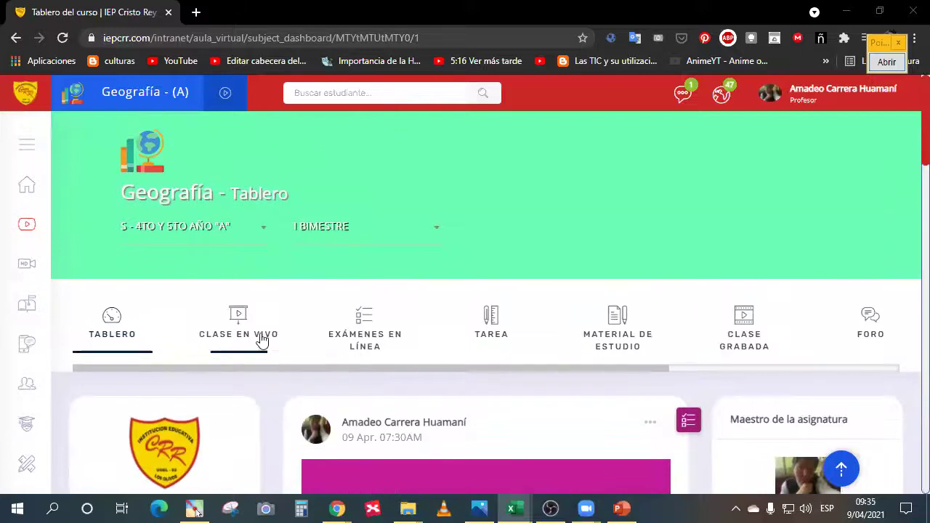
left_click(361, 329)
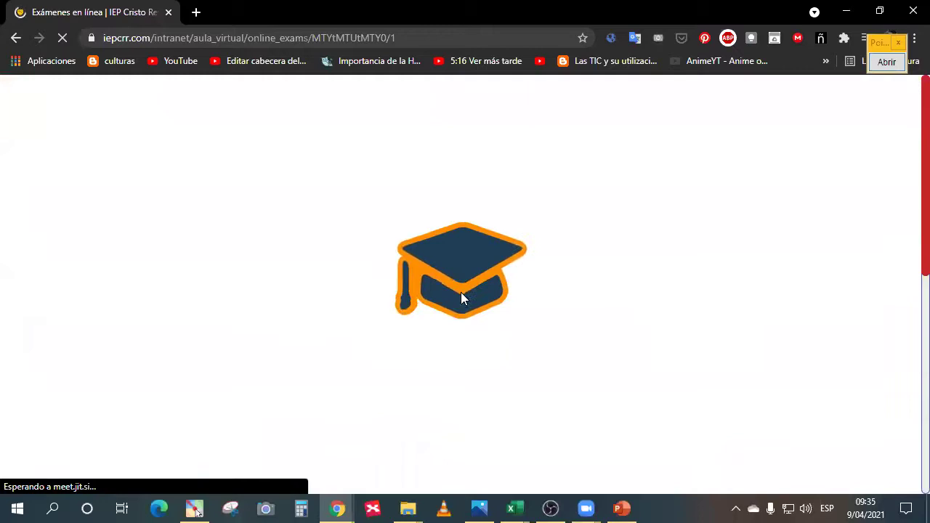
scroll(614, 306, "down", 5)
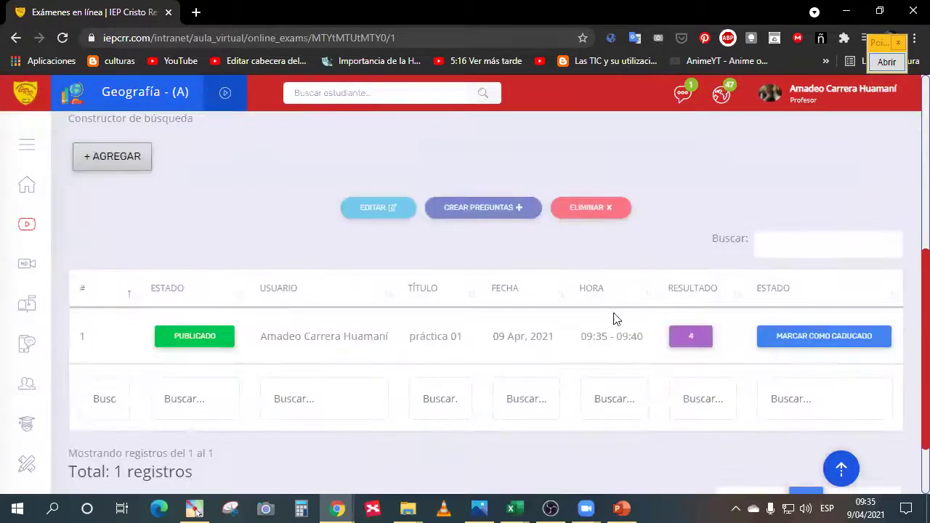
left_click(708, 344)
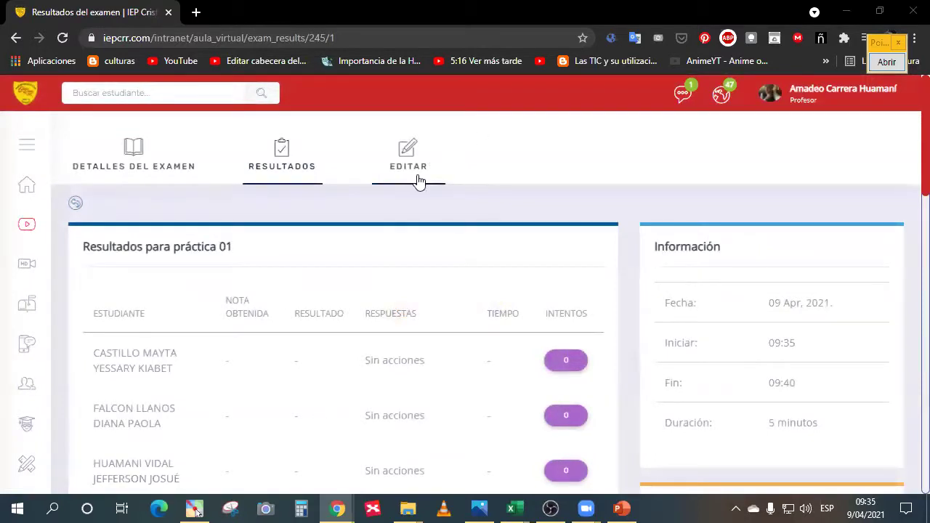
- Refresh the práctica 01 results and check down to the end of the list which students have started the exam
left_click(62, 38)
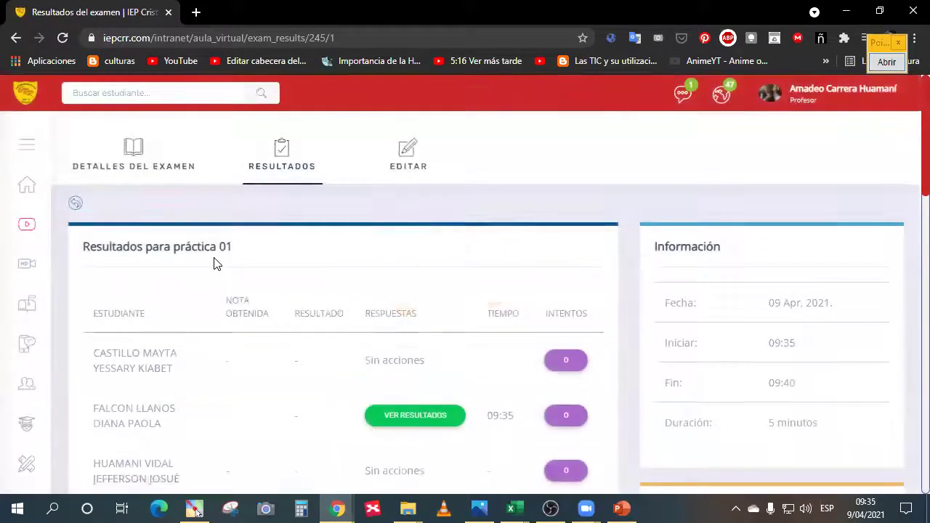
scroll(214, 264, "down", 9)
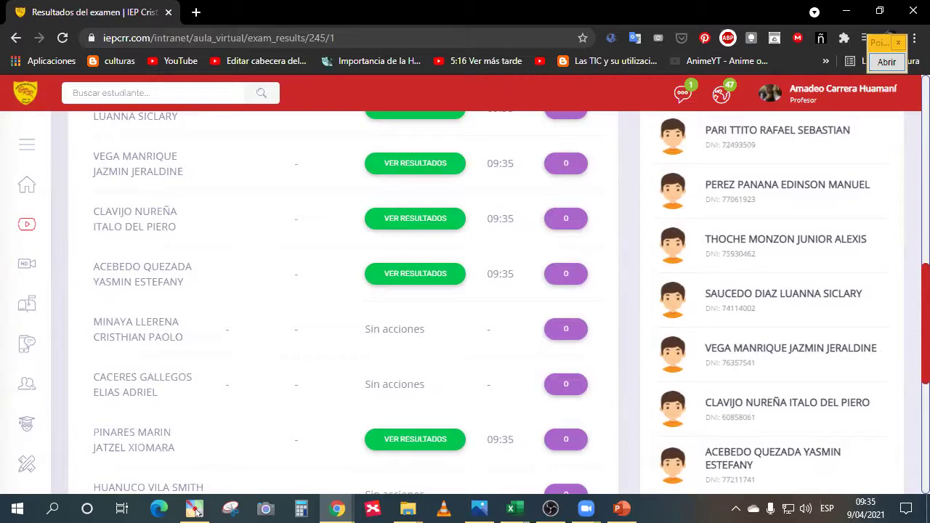
left_click(195, 510)
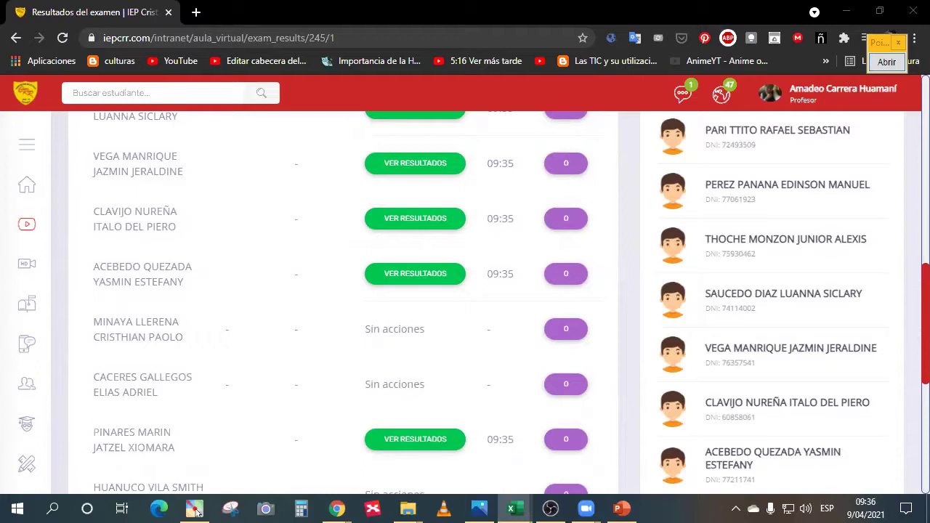
left_click(267, 346)
scroll(272, 346, "down", 3)
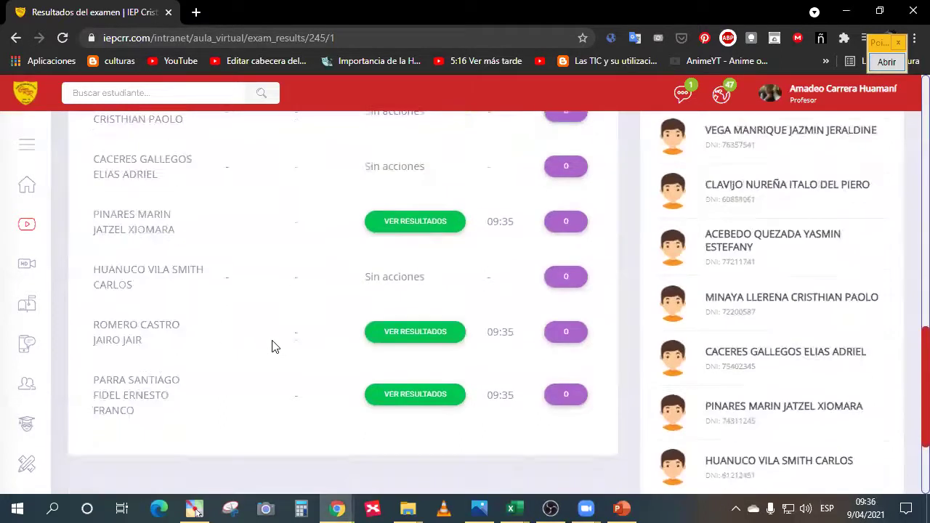
- Reload the práctica 01 results and review the students' exam activity from the end of the list back up
left_click(64, 40)
scroll(223, 384, "up", 1)
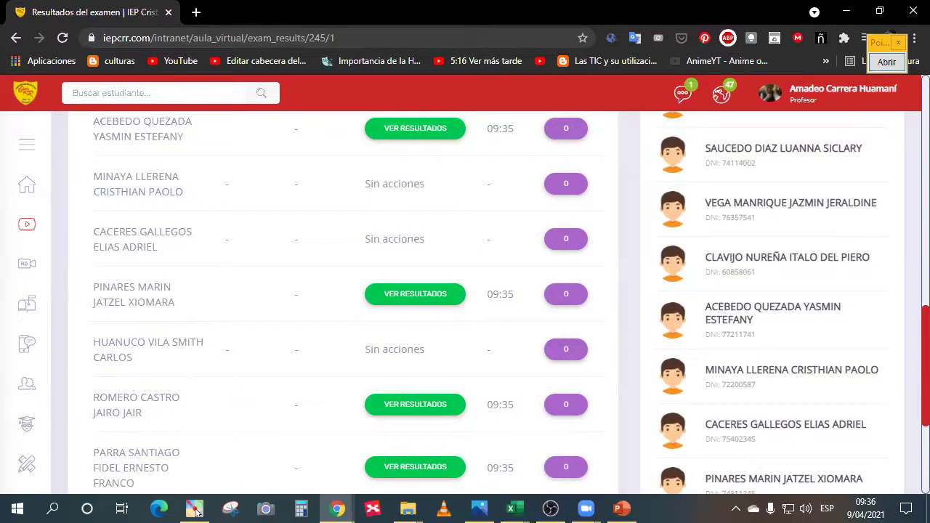
key("alt+Tab")
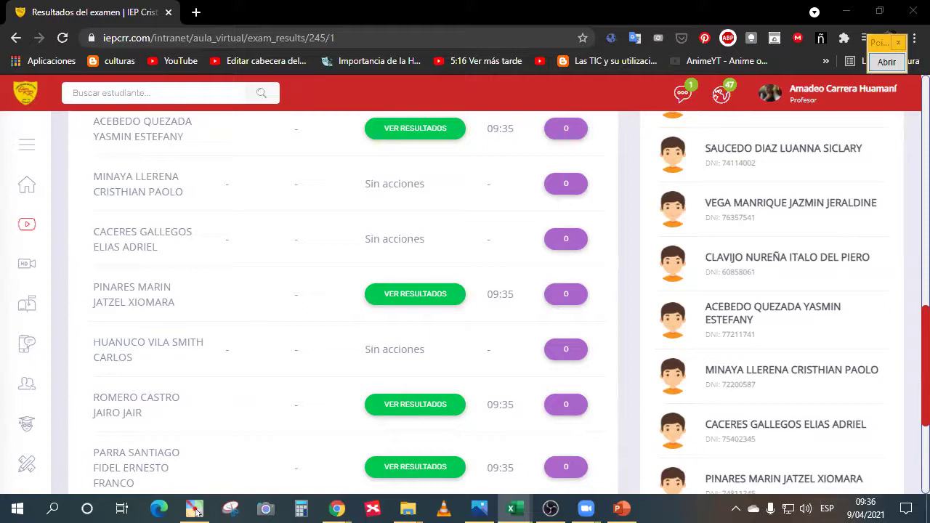
scroll(283, 290, "up", 3)
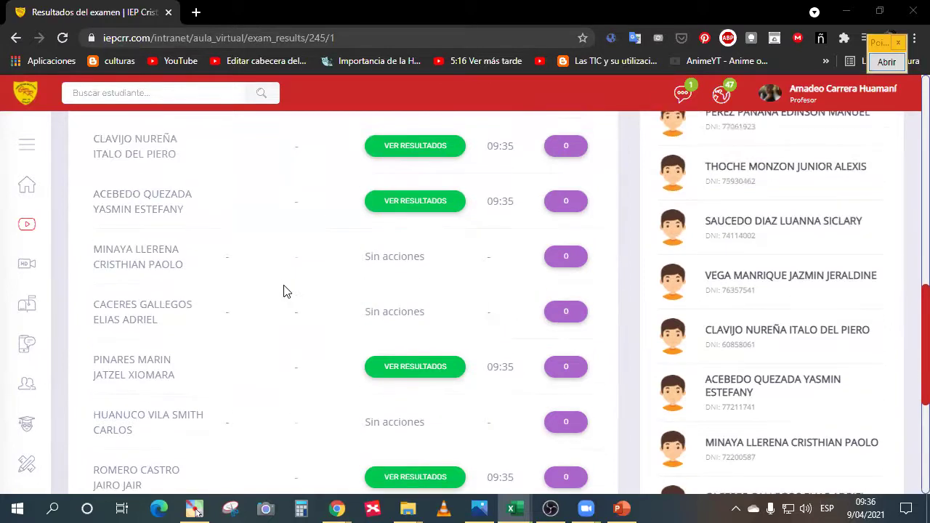
scroll(283, 290, "up", 2)
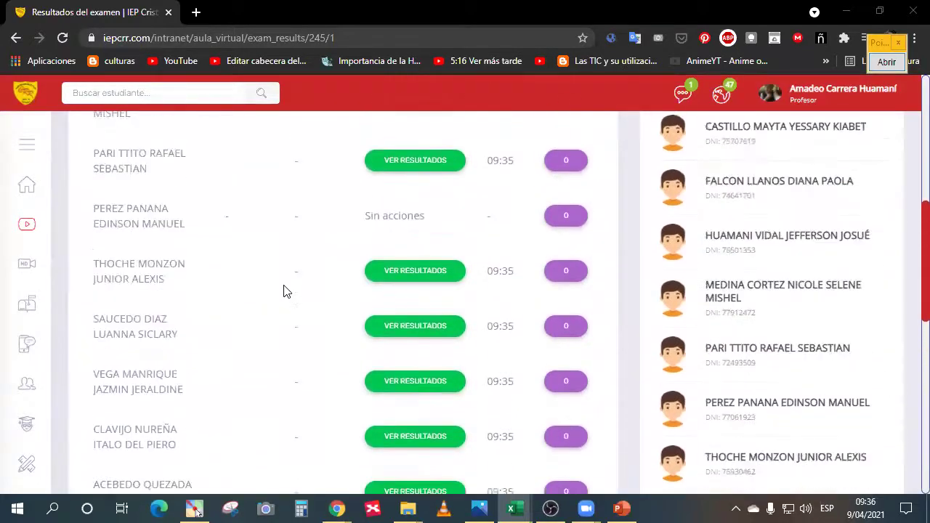
scroll(283, 291, "up", 5)
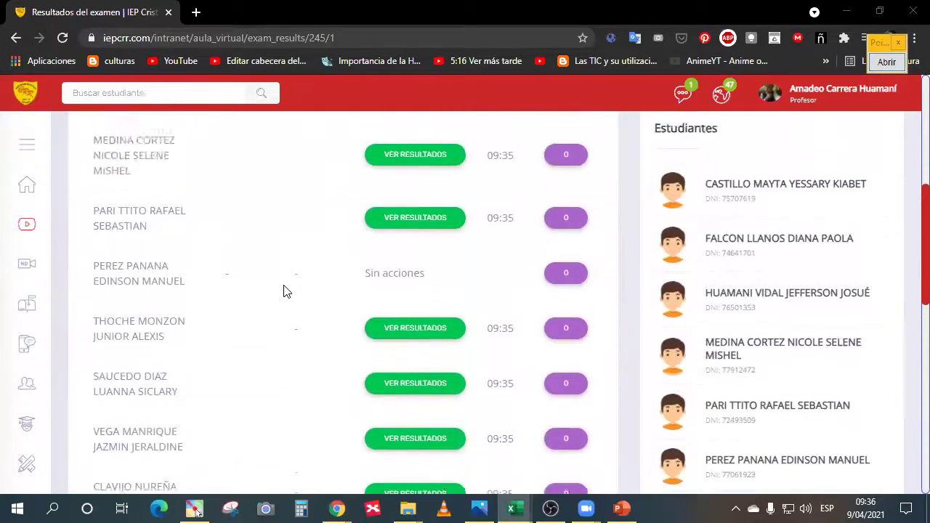